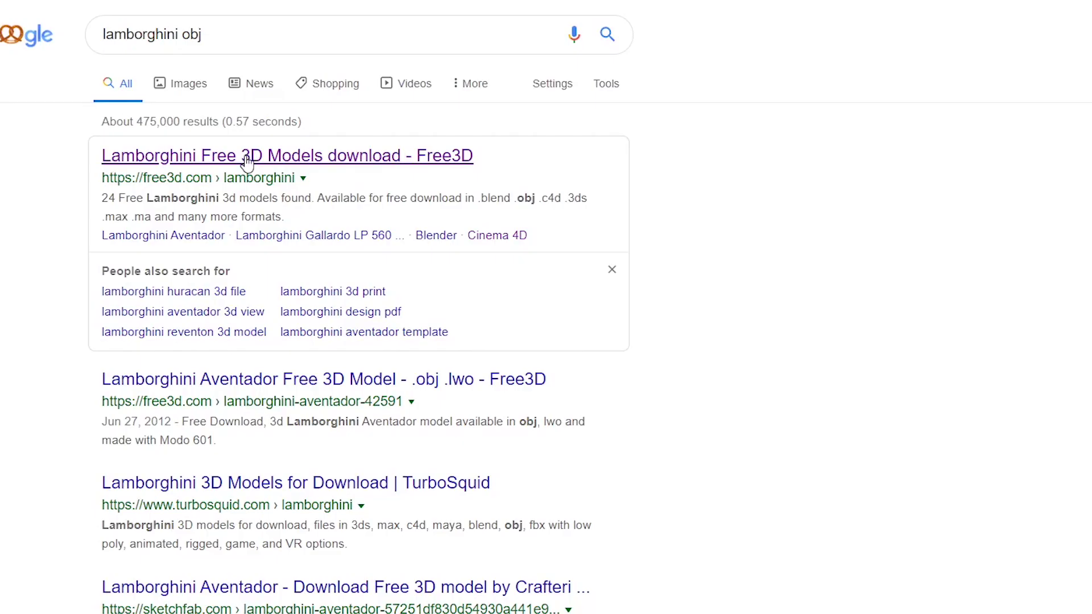
Open the free Lamborghini Aventador model page from the Free3D Lamborghini results.
{"action": "left_click", "coordinate": [246, 158]}
{"action": "scroll", "coordinate": [510, 283], "scroll_direction": "down", "scroll_amount": 3}
{"action": "scroll", "coordinate": [510, 282], "scroll_direction": "up", "scroll_amount": 3}
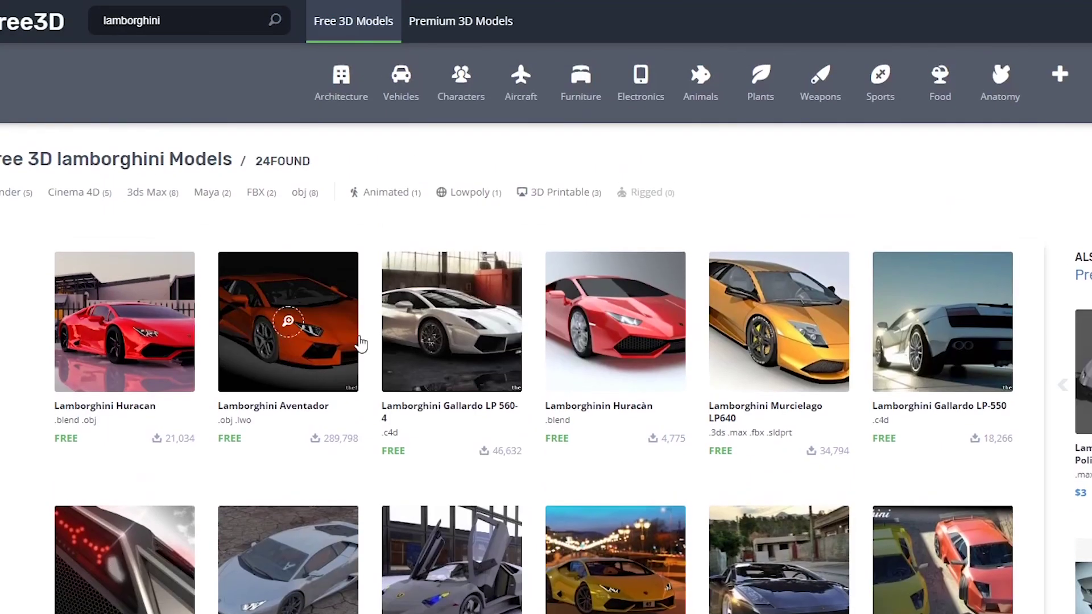
{"action": "left_click", "coordinate": [339, 370]}
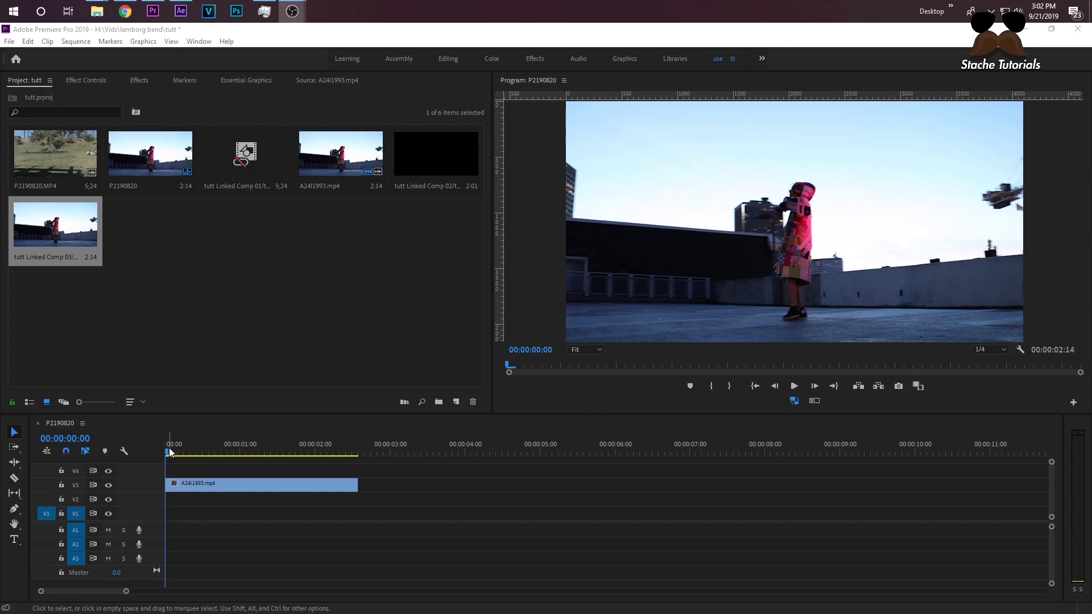
Scrub and play through the start of the rooftop clip to preview it.
{"action": "left_click_drag", "start_coordinate": [171, 451], "coordinate": [206, 453]}
{"action": "key", "text": "space"}
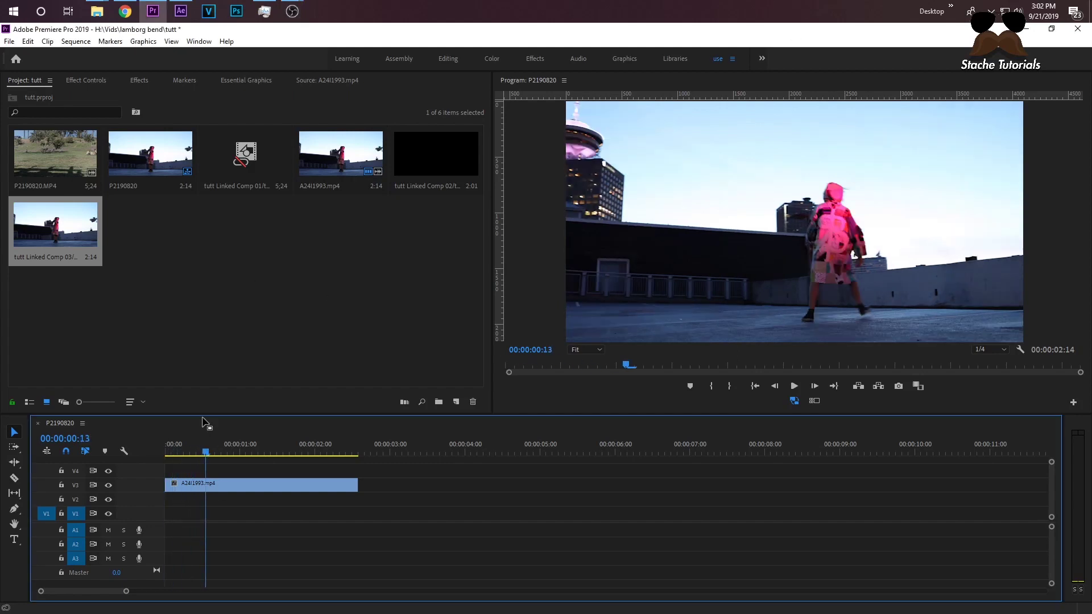
{"action": "key", "text": "space"}
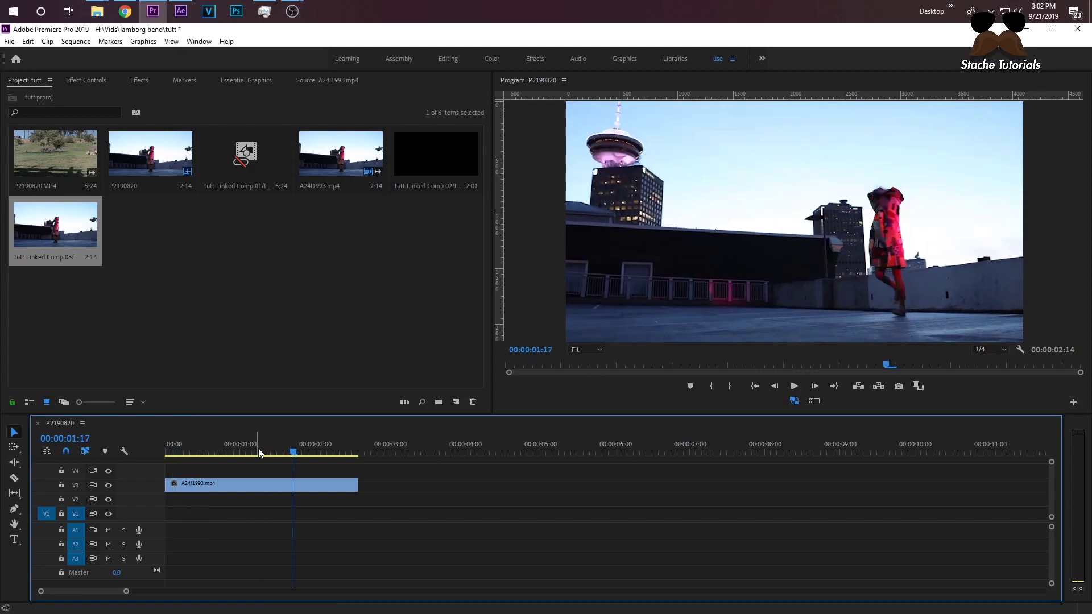
{"action": "left_click_drag", "start_coordinate": [171, 453], "coordinate": [305, 451]}
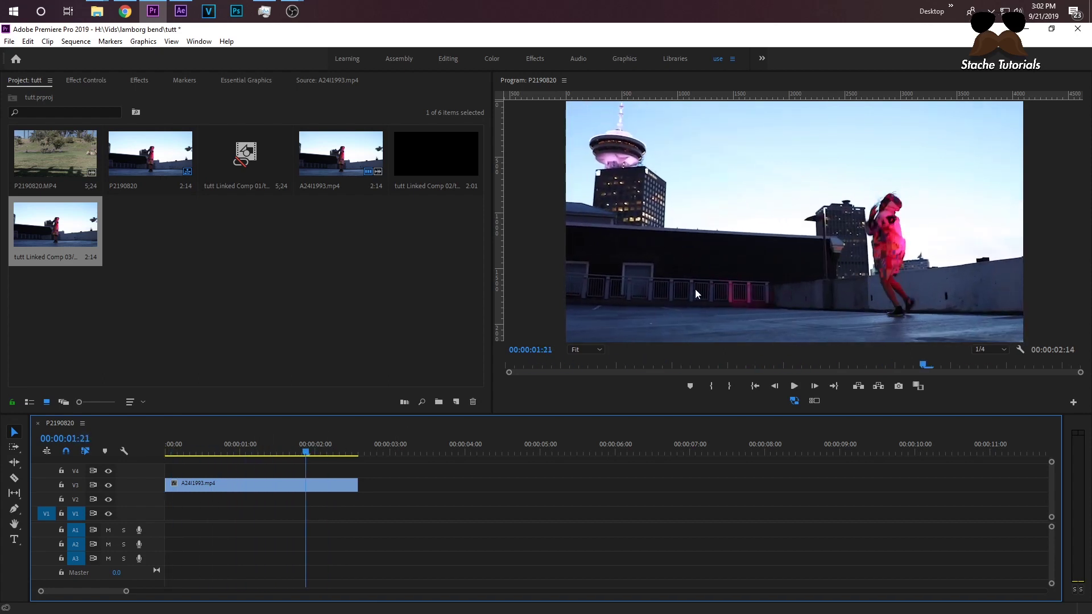
{"action": "left_click", "coordinate": [186, 452]}
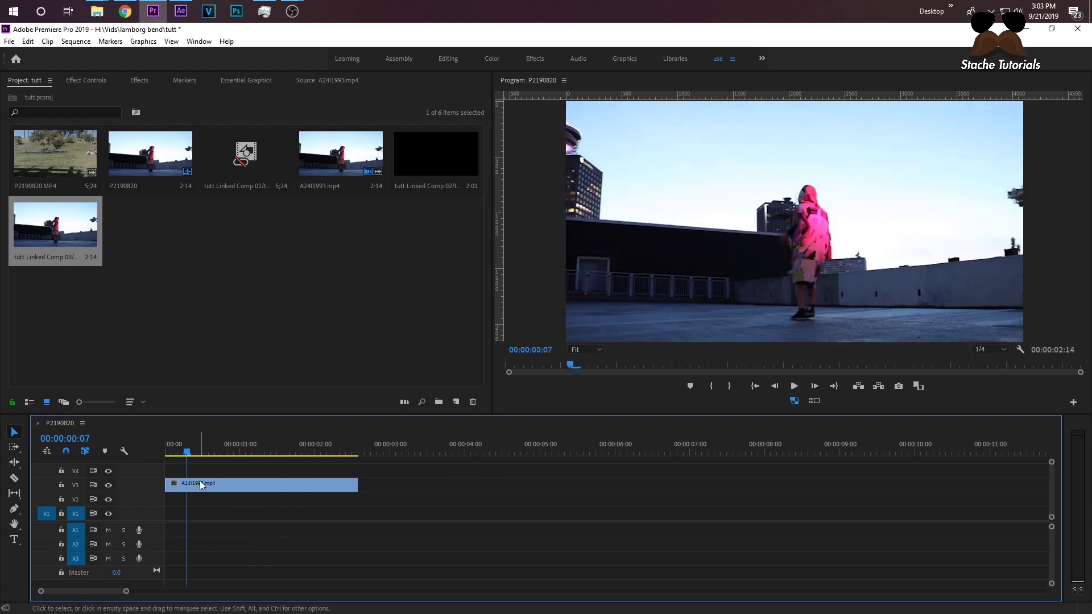
Alt-drag A24I1993.mp4 from V3 to make a duplicate on track V4.
{"action": "left_click", "coordinate": [206, 485]}
{"action": "scroll", "coordinate": [236, 476], "scroll_direction": "down", "scroll_amount": 1}
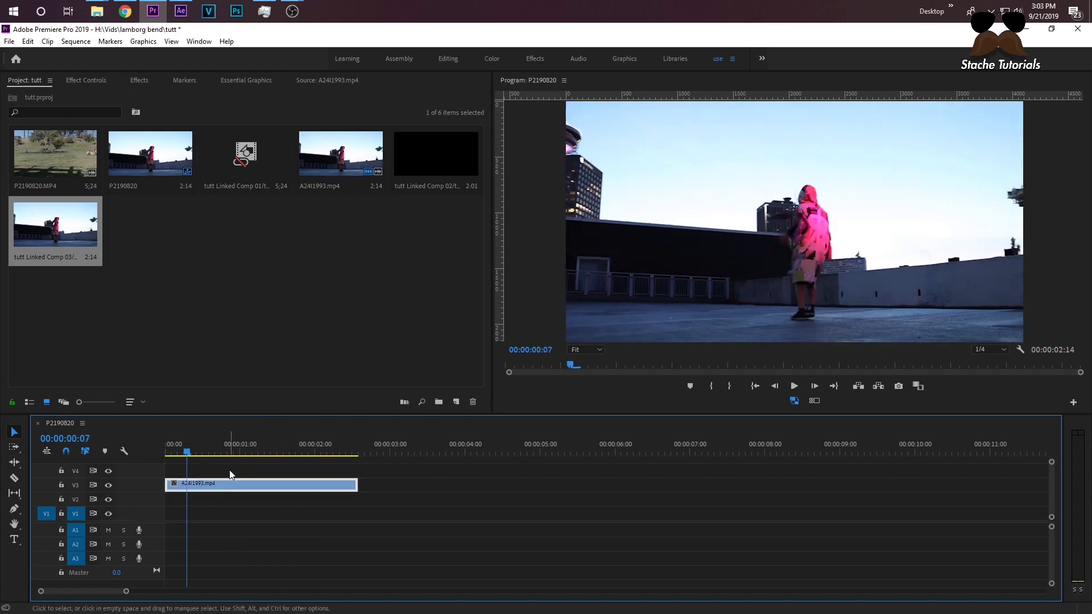
{"action": "left_click_drag", "start_coordinate": [191, 486], "coordinate": [197, 470]}
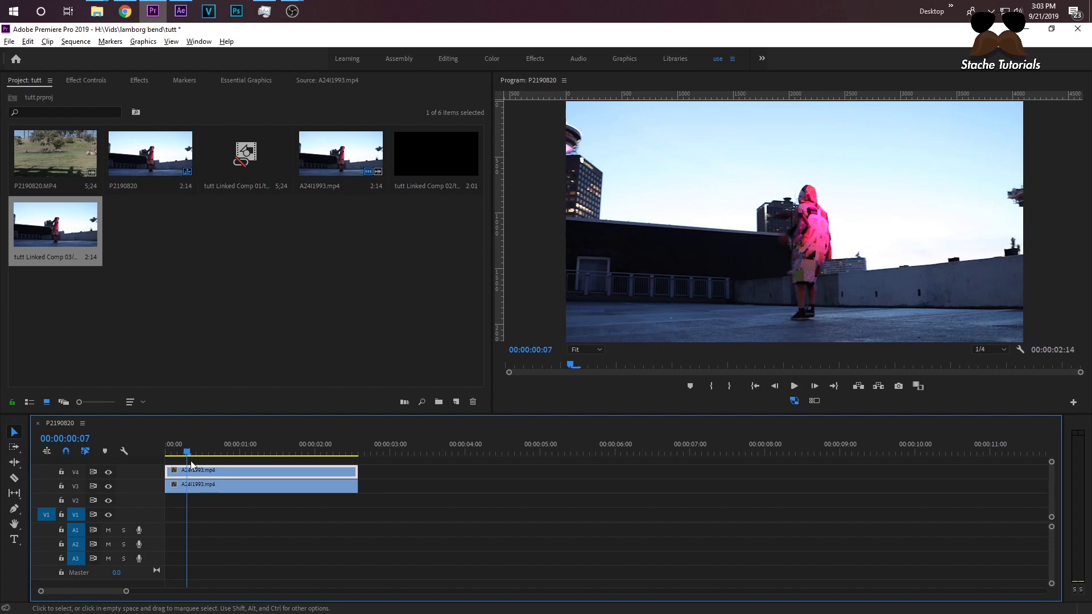
{"action": "right_click", "coordinate": [205, 481]}
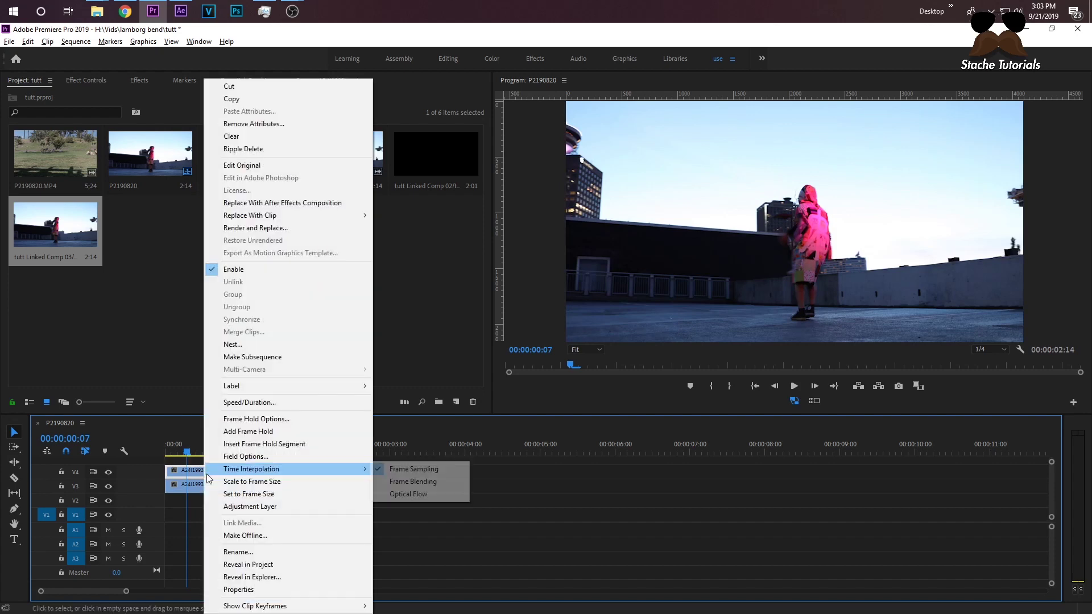
Replace the duplicated V4 clip with a linked After Effects composition.
{"action": "left_click", "coordinate": [279, 203]}
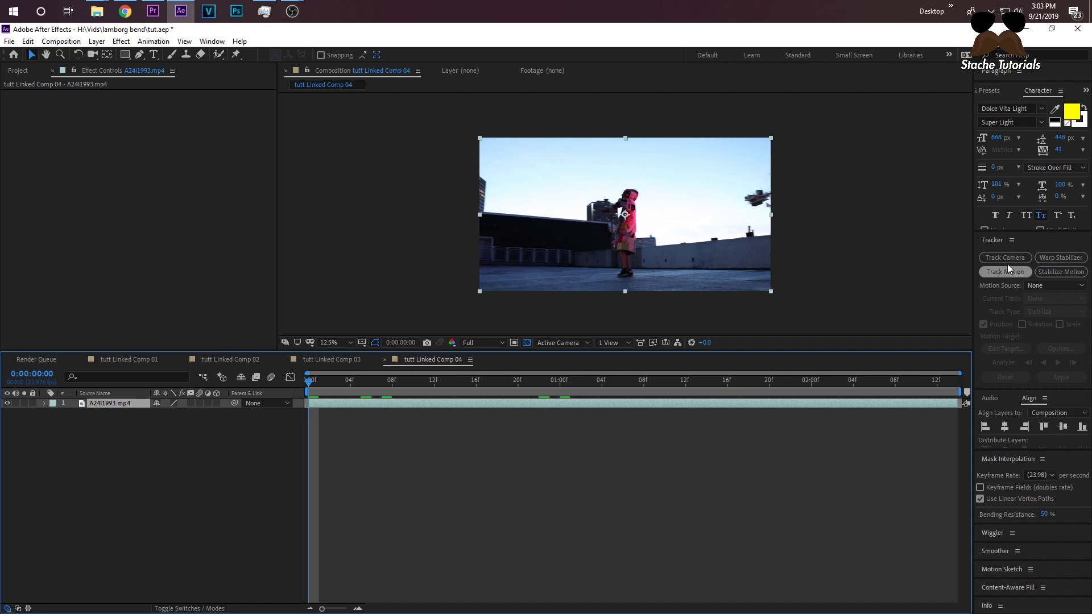
{"action": "left_click", "coordinate": [212, 41]}
Run Track Camera on the A24I1993.mp4 footage and inspect the analysis and advanced settings.
{"action": "left_click", "coordinate": [1051, 245]}
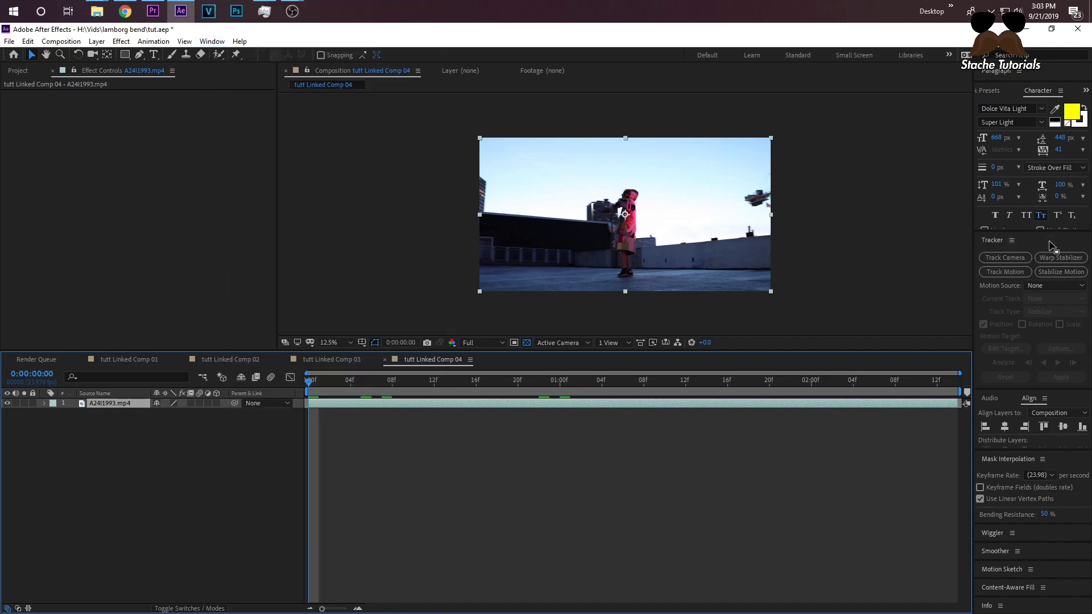
{"action": "left_click", "coordinate": [997, 258]}
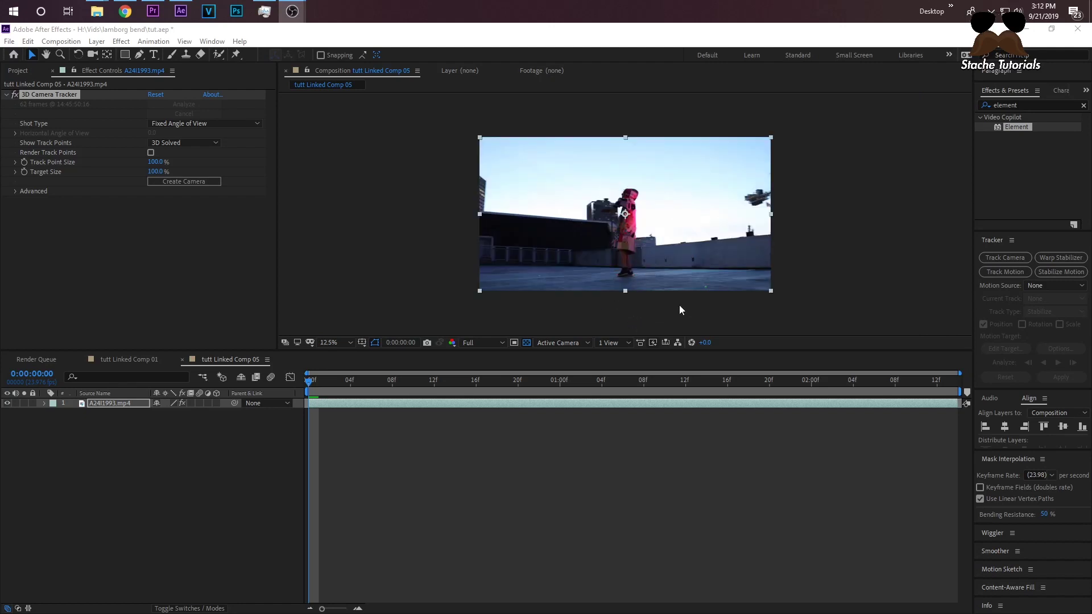
{"action": "key", "text": "period"}
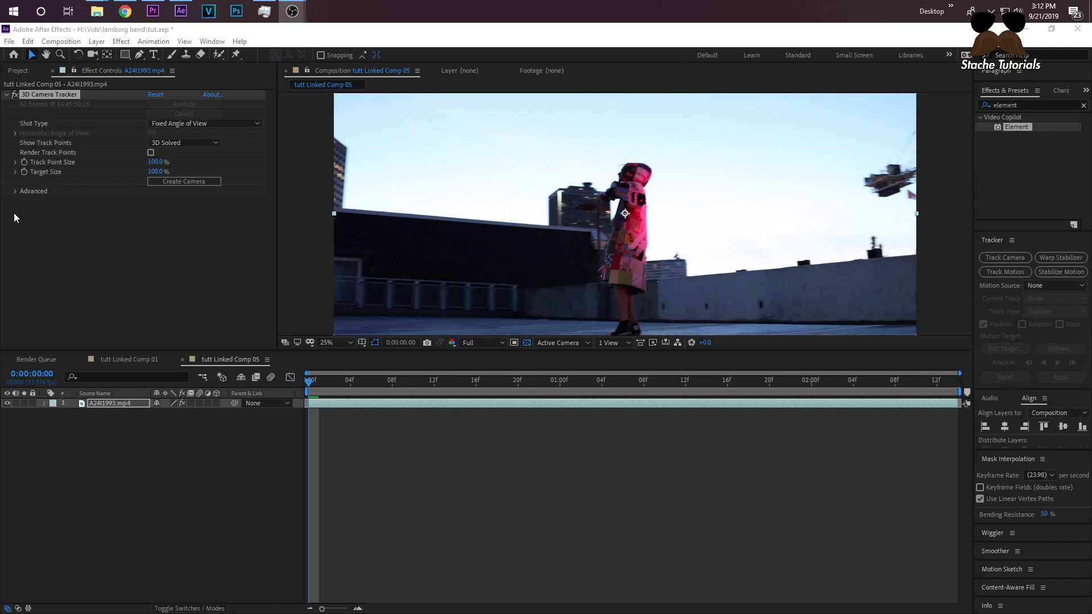
{"action": "left_click", "coordinate": [15, 192]}
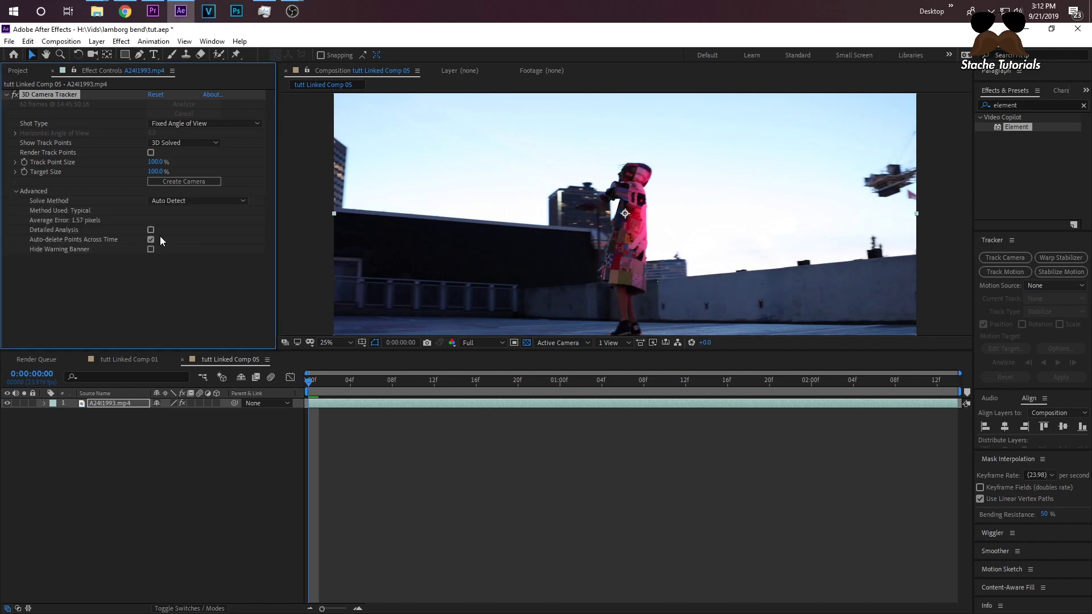
{"action": "left_click", "coordinate": [18, 193]}
{"action": "key", "text": "comma"}
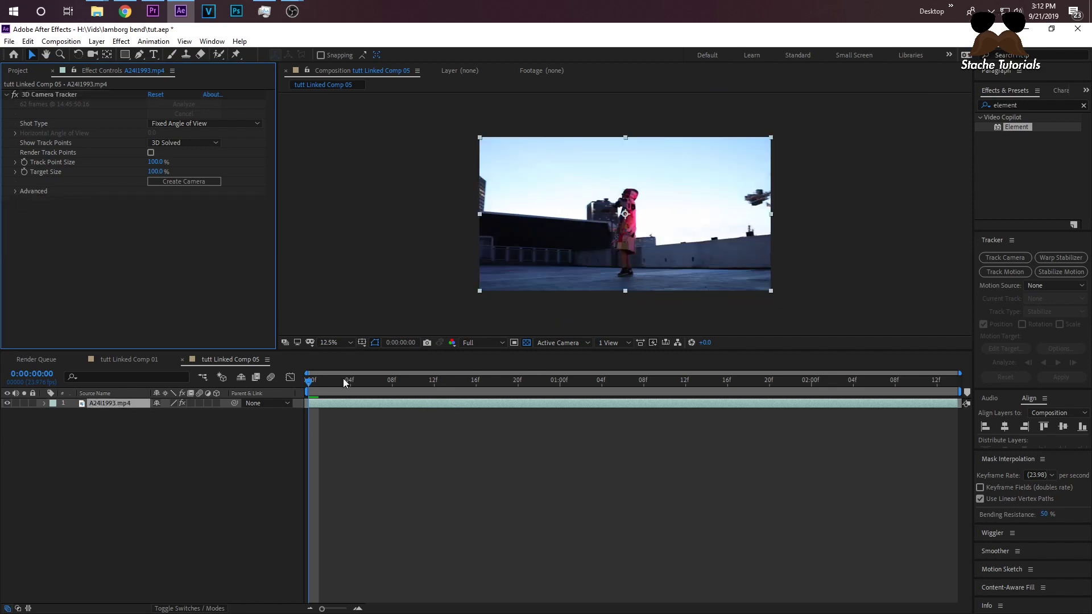
Preview the solved track points and create a 3D Tracker Camera from the solve.
{"action": "left_click", "coordinate": [51, 93]}
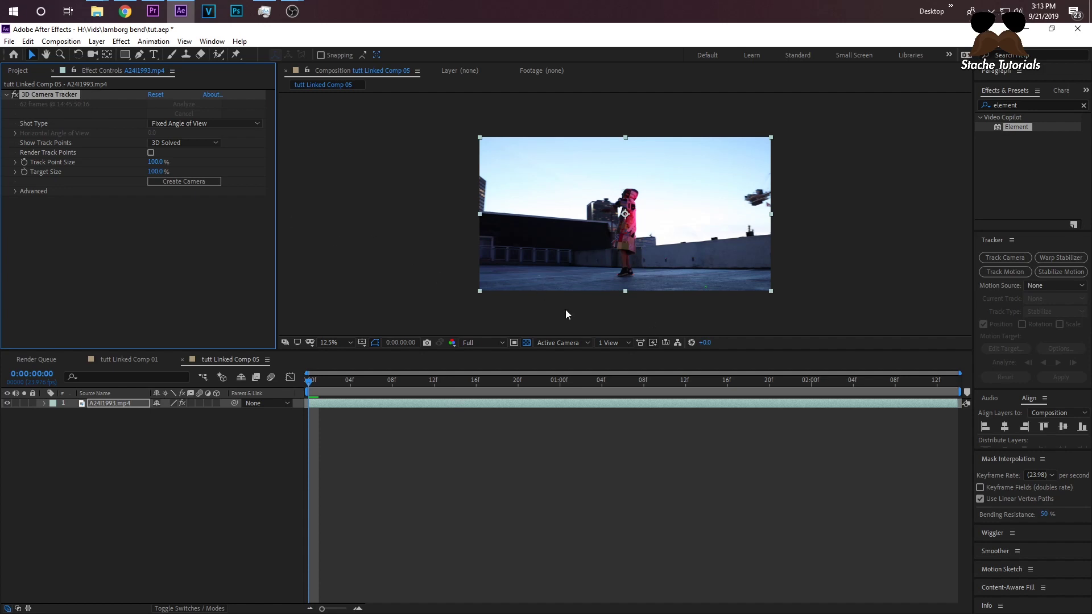
{"action": "key", "text": "space"}
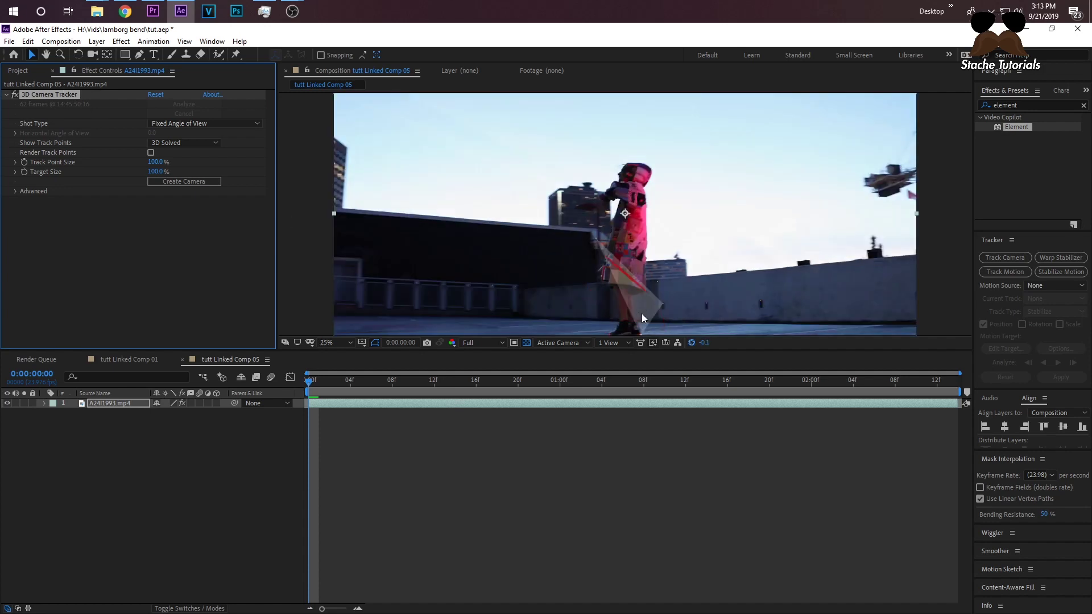
{"action": "key", "text": "space"}
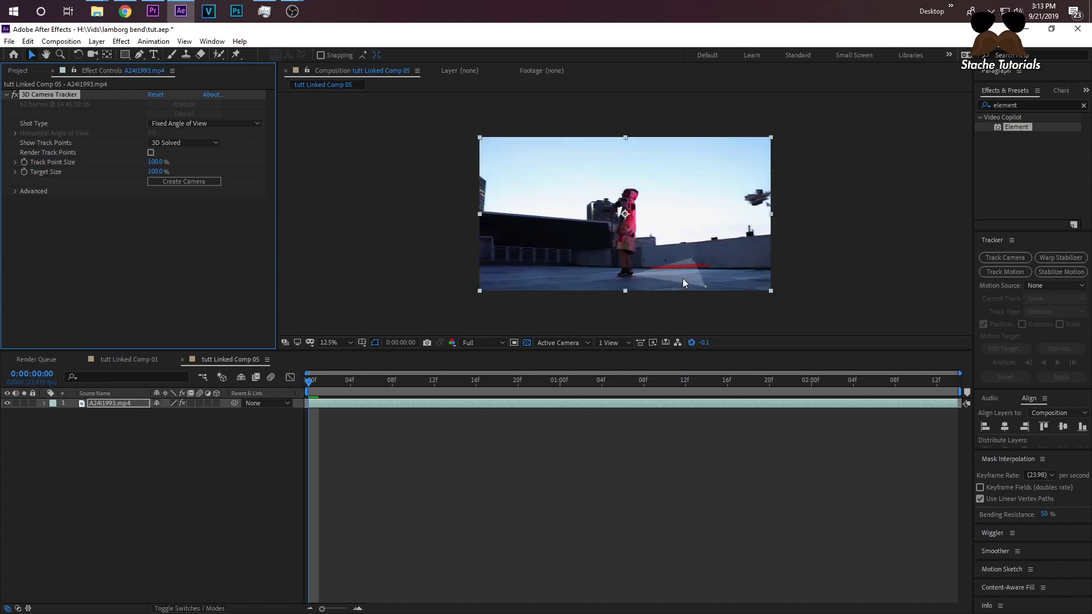
{"action": "left_click", "coordinate": [190, 182]}
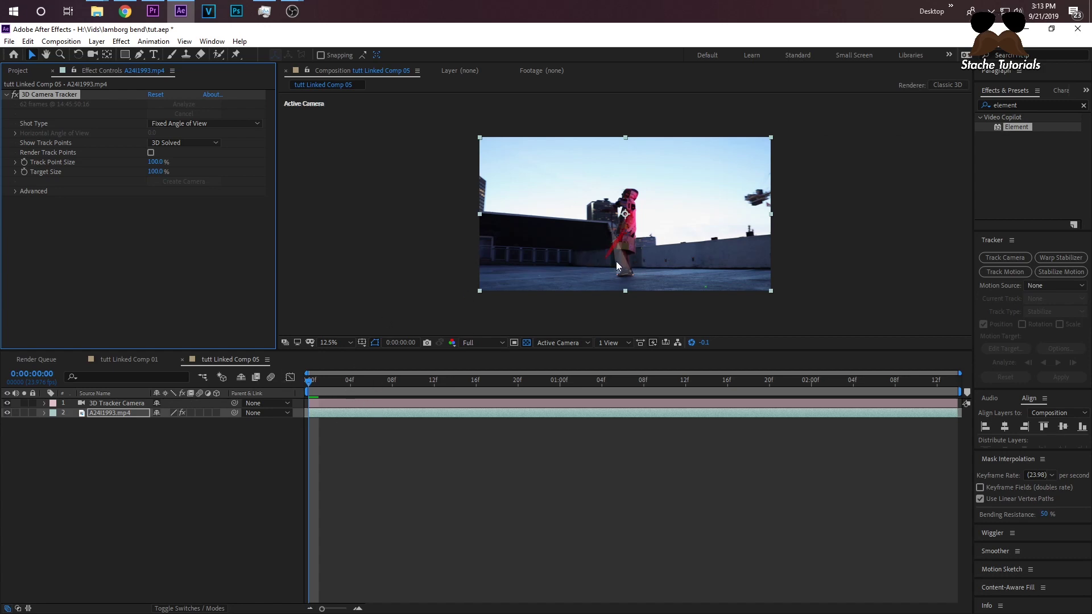
Create a new black solid layer (Black Solid 5) and apply the Element effect to it.
{"action": "left_click", "coordinate": [125, 403]}
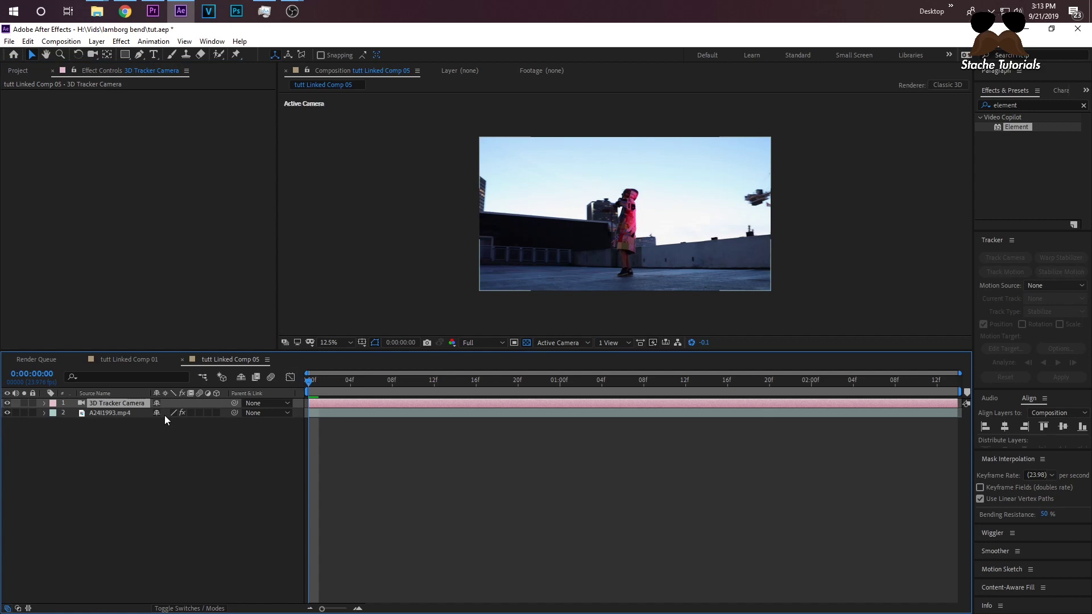
{"action": "left_click", "coordinate": [115, 479]}
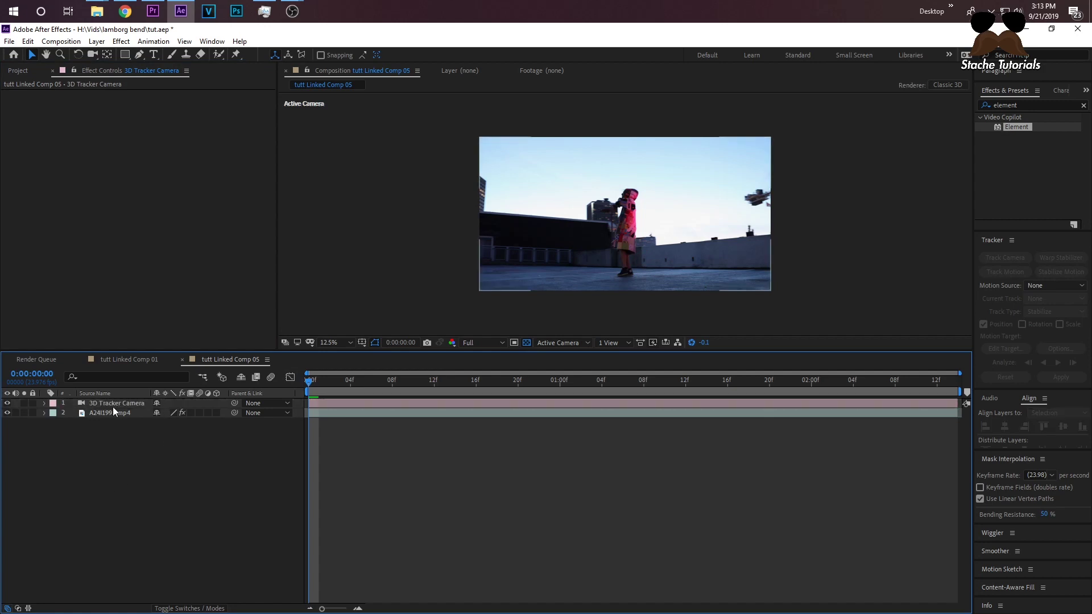
{"action": "right_click", "coordinate": [105, 456]}
{"action": "mouse_move", "coordinate": [135, 460]}
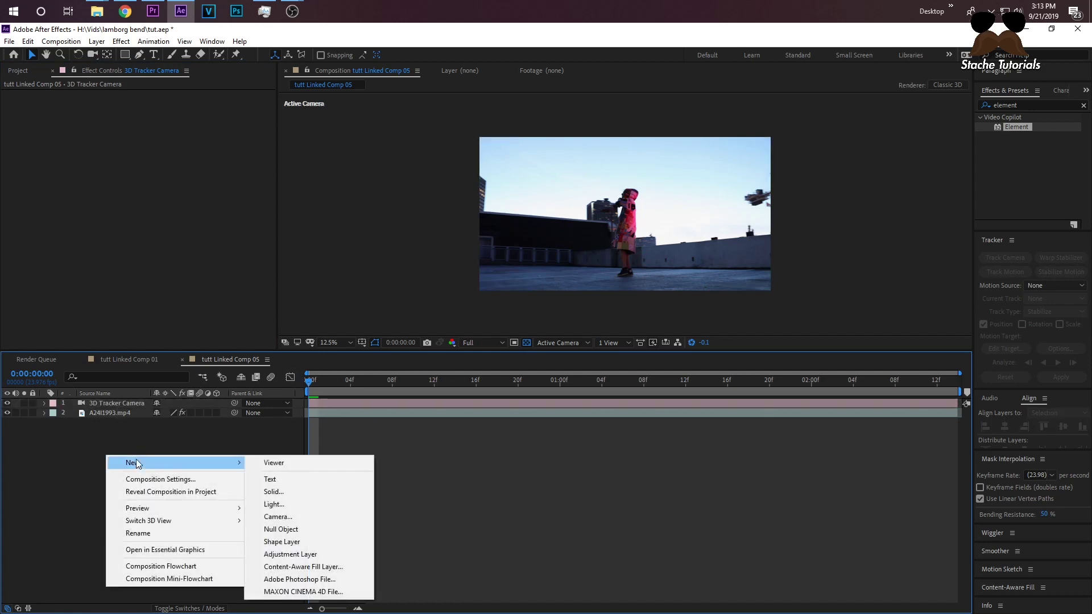
{"action": "left_click", "coordinate": [278, 492]}
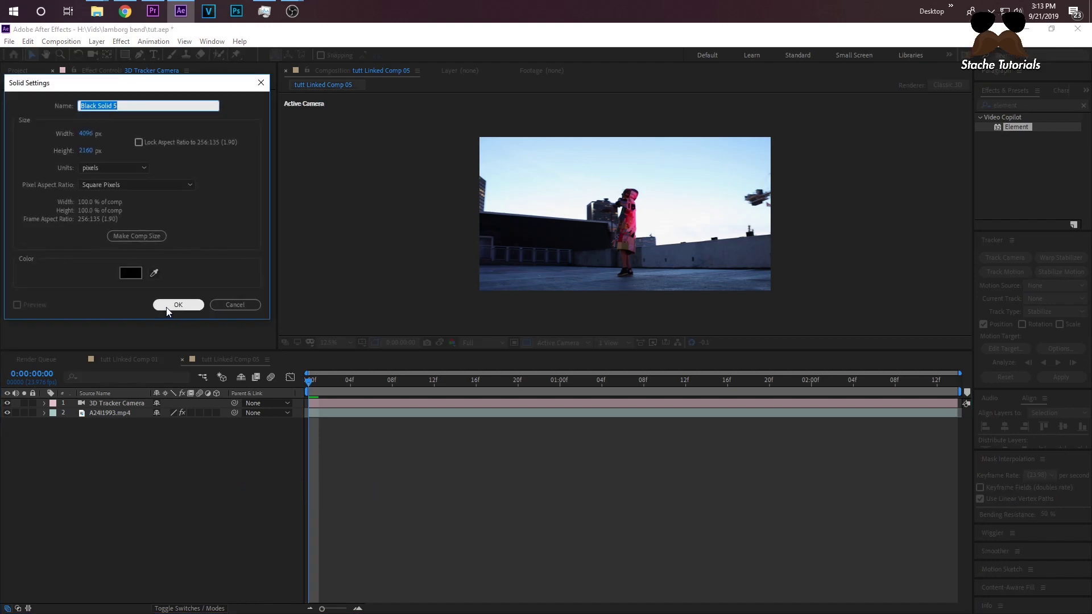
{"action": "left_click", "coordinate": [167, 307]}
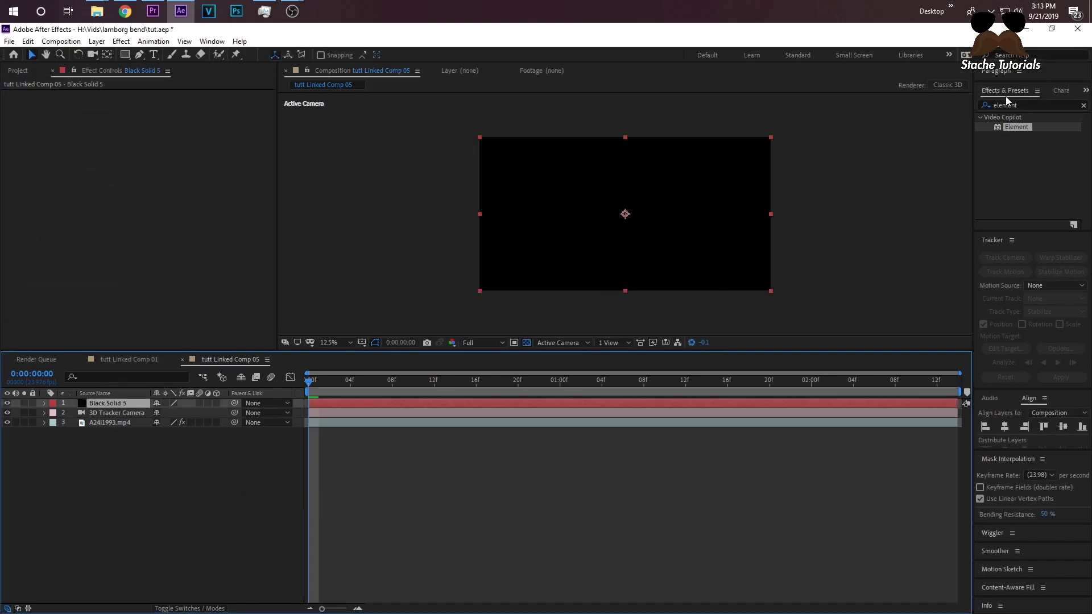
{"action": "left_click_drag", "start_coordinate": [1019, 127], "coordinate": [117, 405]}
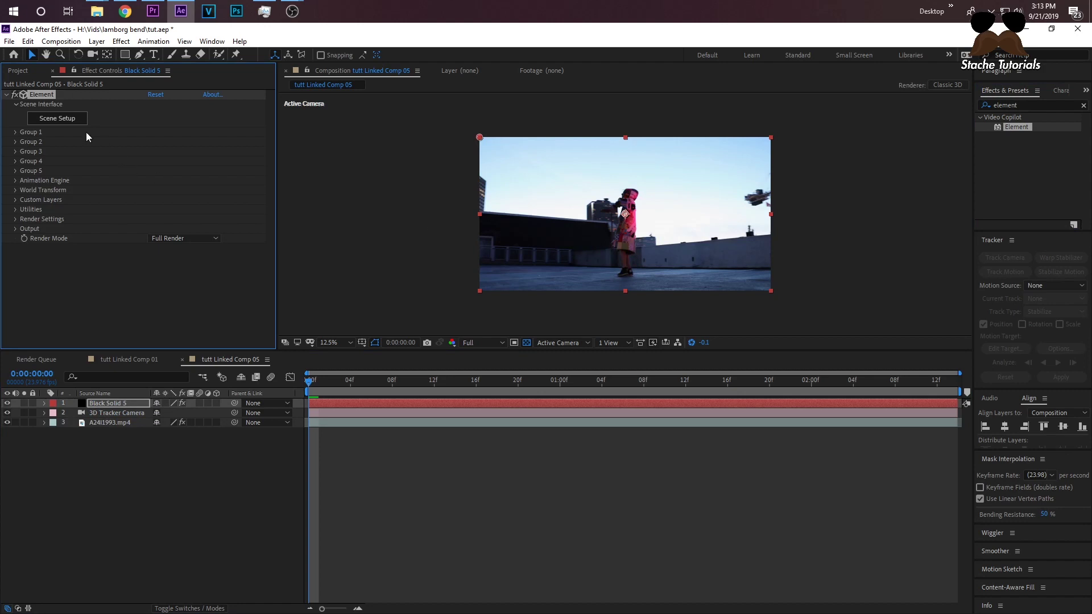
In Element 3D Scene Setup, import Lamborghini_Aventador.obj to reach its import preferences.
{"action": "left_click", "coordinate": [68, 120]}
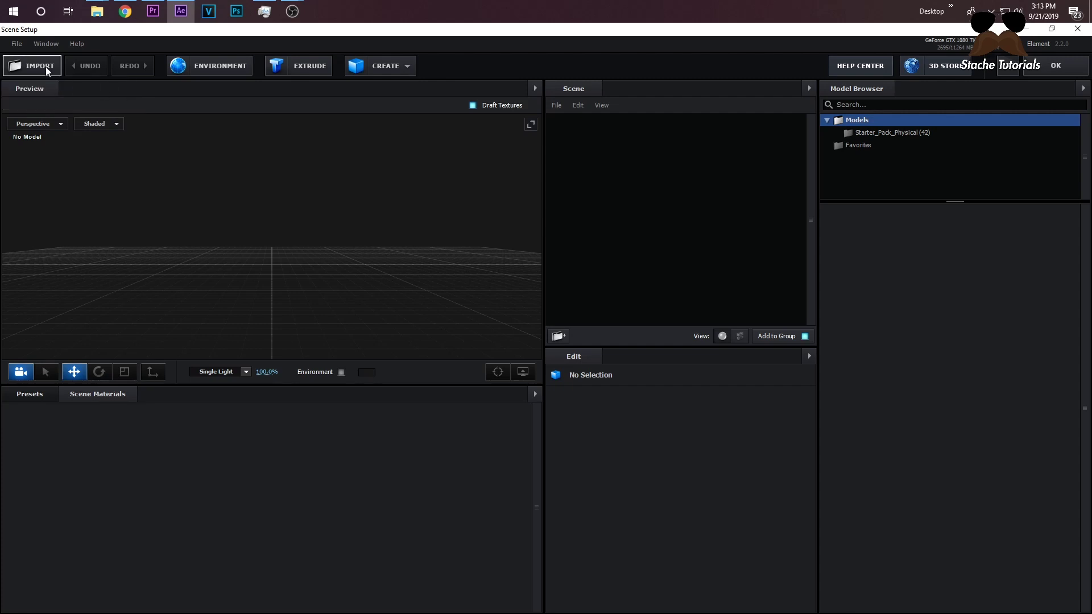
{"action": "left_click", "coordinate": [47, 70]}
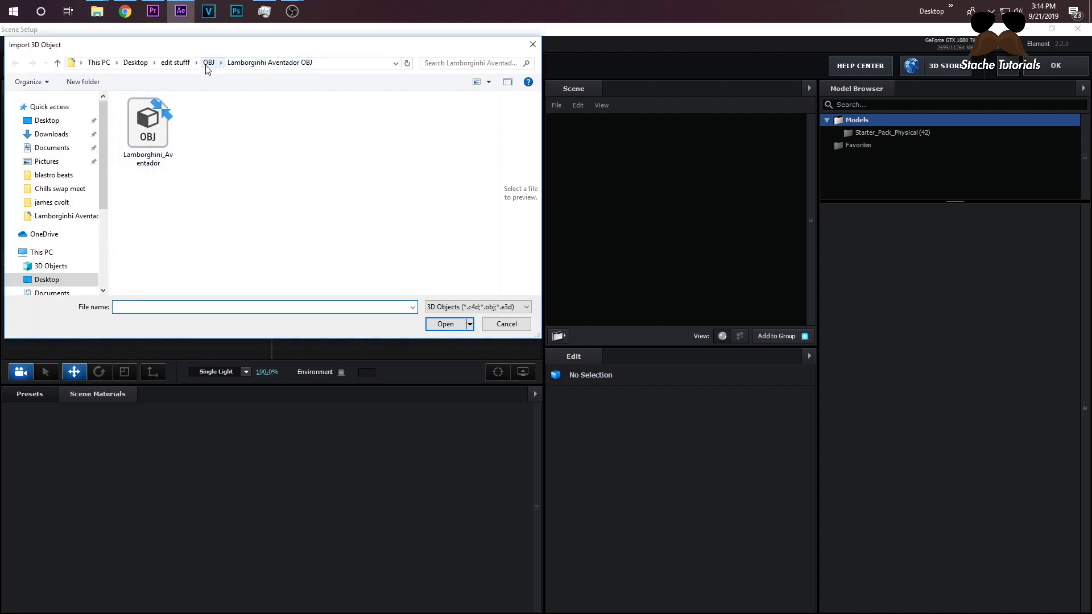
{"action": "left_click", "coordinate": [155, 135]}
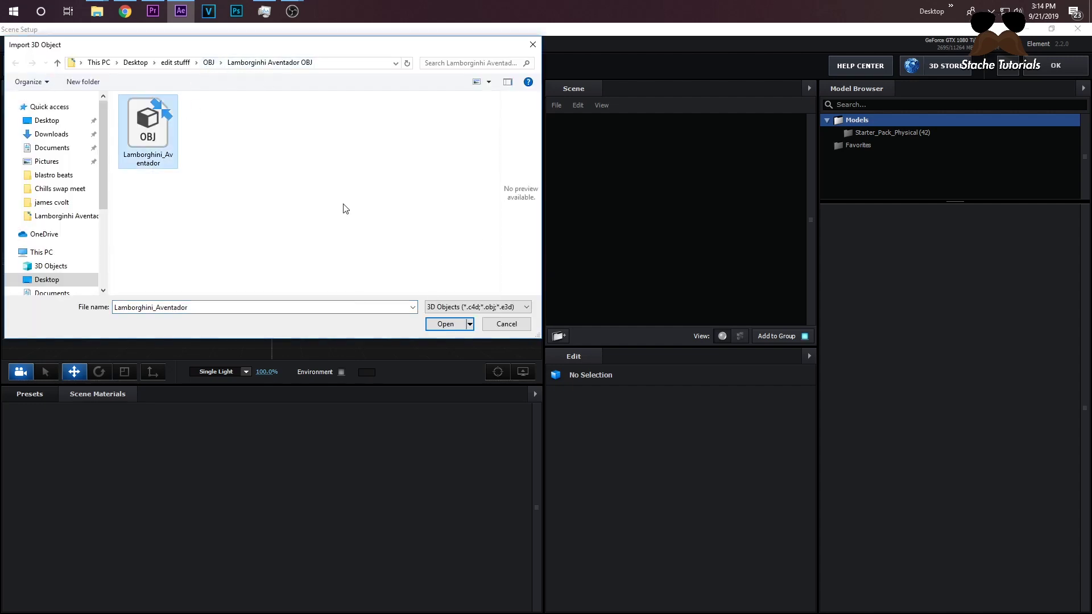
{"action": "left_click", "coordinate": [445, 323]}
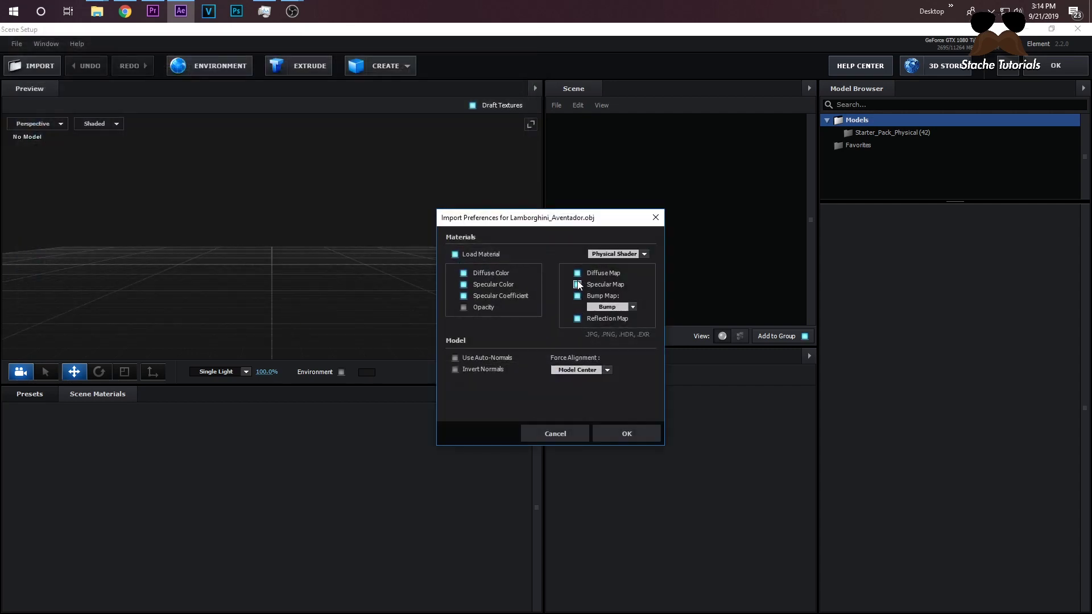
Load the Lamborghini into the scene with materials enabled and orbit around it.
{"action": "left_click", "coordinate": [456, 254]}
{"action": "left_click", "coordinate": [456, 254]}
{"action": "left_click", "coordinate": [627, 434]}
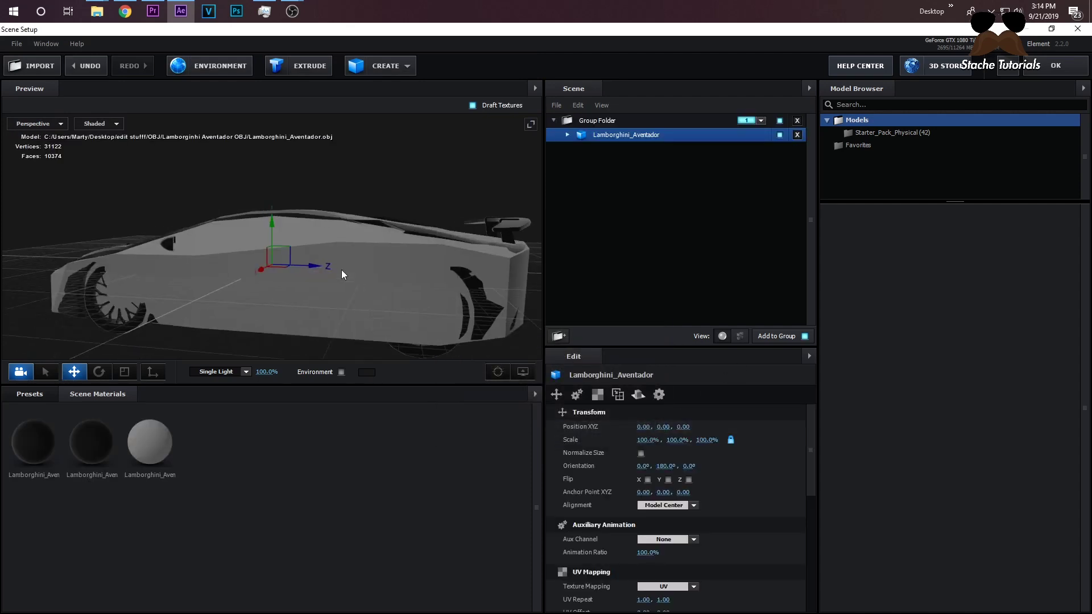
{"action": "left_click_drag", "start_coordinate": [342, 275], "coordinate": [223, 310]}
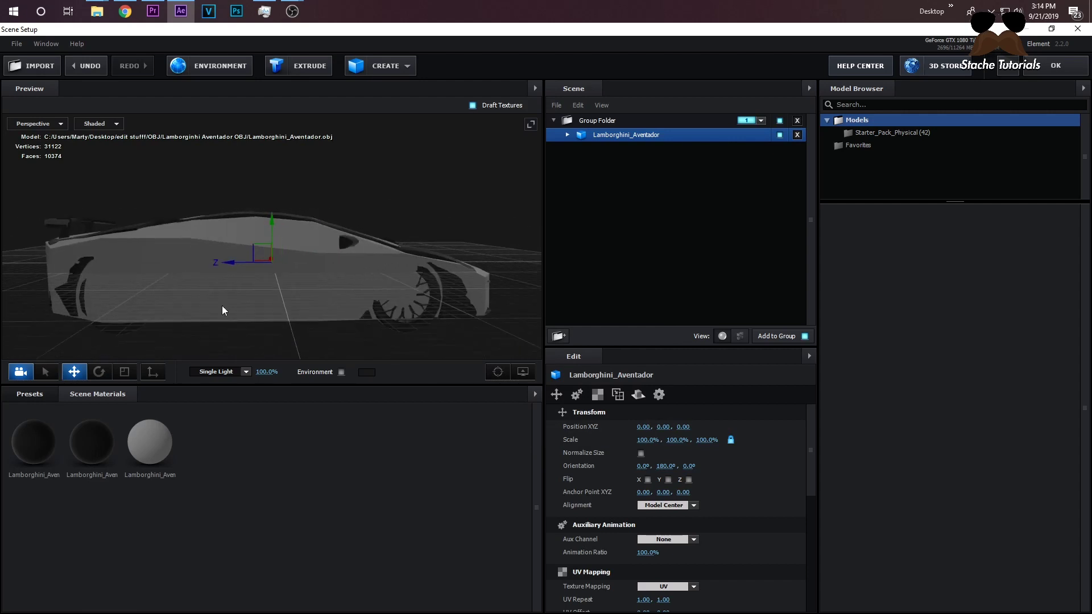
{"action": "left_click_drag", "start_coordinate": [404, 282], "coordinate": [532, 176]}
Hide the car's white ColliderSG part.
{"action": "left_click", "coordinate": [568, 135]}
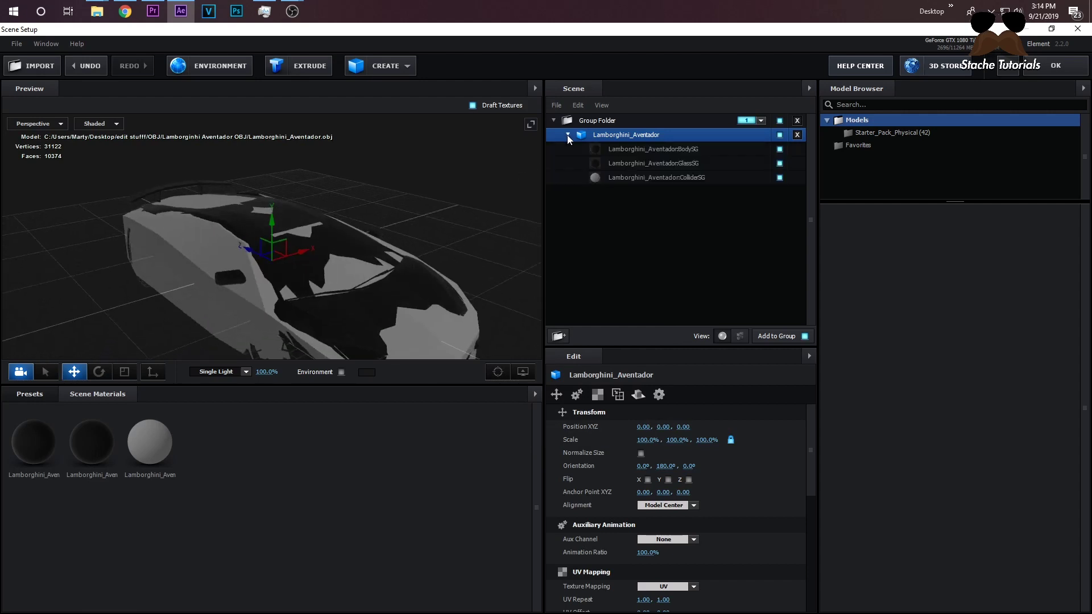
{"action": "left_click", "coordinate": [779, 177]}
{"action": "left_click", "coordinate": [567, 135]}
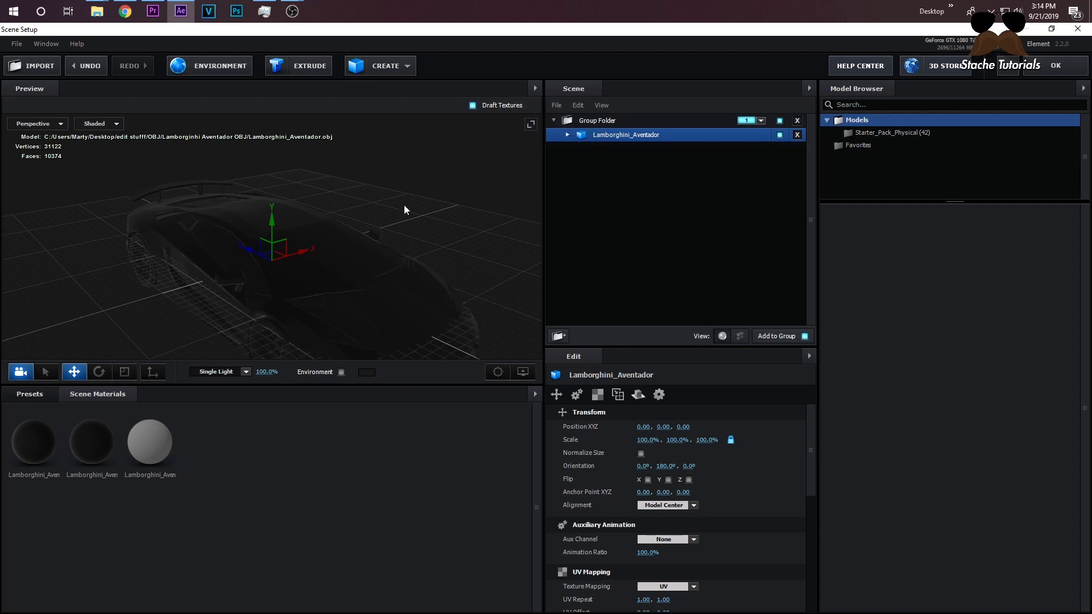
Raise the car to Y 0.86 and close Scene Setup to return to After Effects.
{"action": "left_click_drag", "start_coordinate": [405, 210], "coordinate": [361, 175]}
{"action": "left_click_drag", "start_coordinate": [273, 224], "coordinate": [281, 151]}
{"action": "left_click_drag", "start_coordinate": [341, 268], "coordinate": [518, 199]}
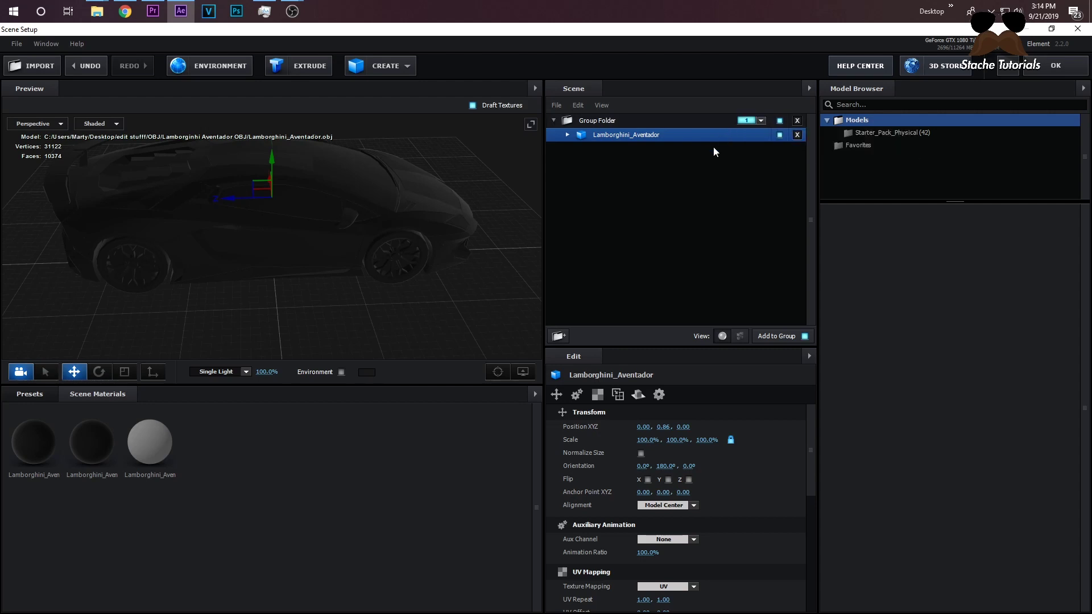
{"action": "left_click_drag", "start_coordinate": [437, 308], "coordinate": [397, 255]}
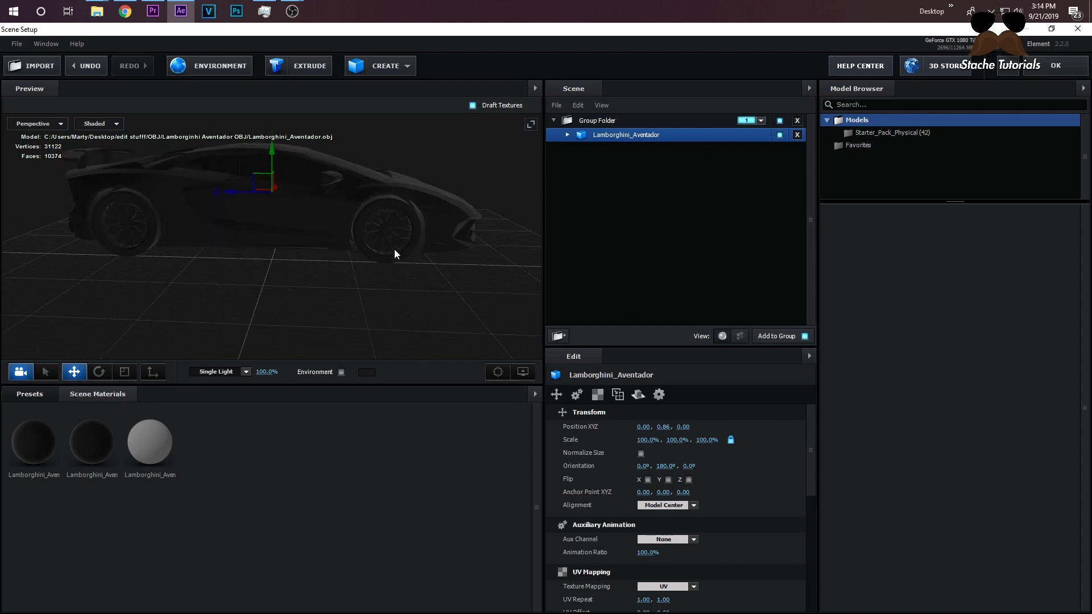
{"action": "left_click", "coordinate": [1052, 69]}
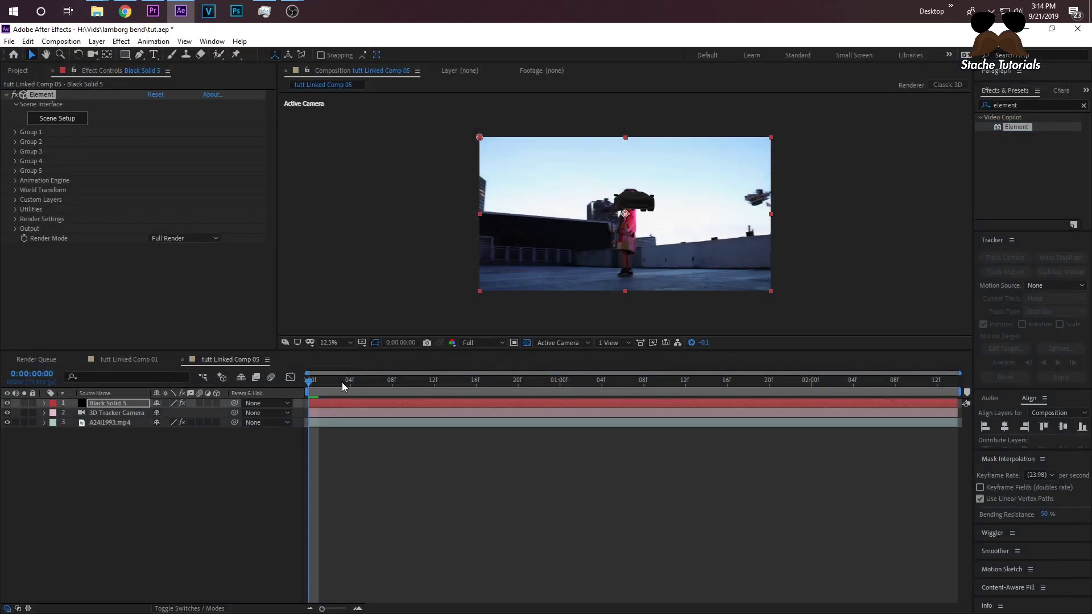
{"action": "left_click_drag", "start_coordinate": [343, 380], "coordinate": [258, 399]}
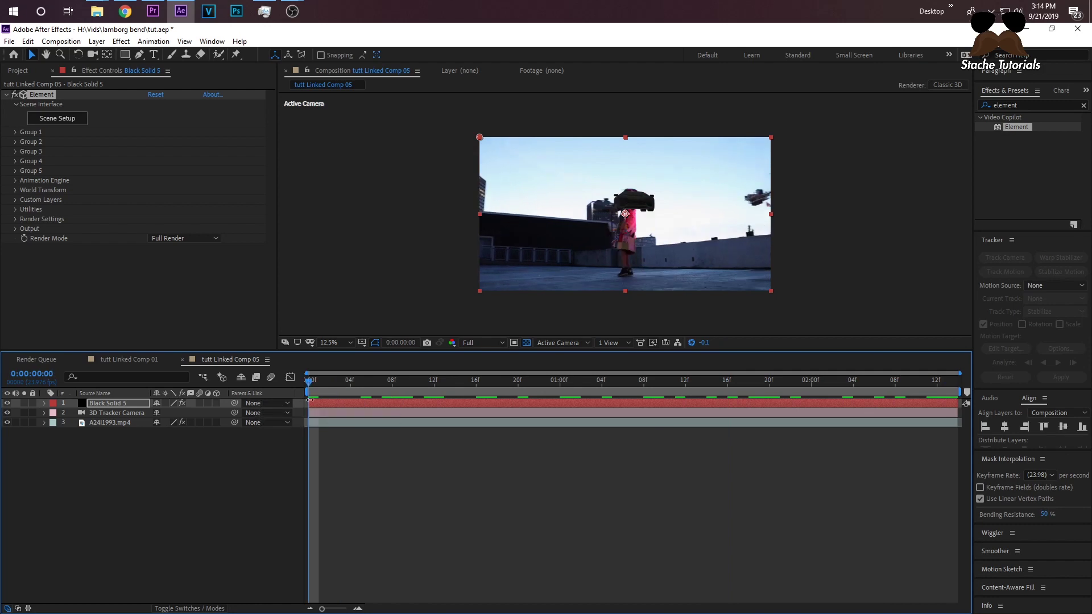
{"action": "left_click_drag", "start_coordinate": [364, 388], "coordinate": [326, 387]}
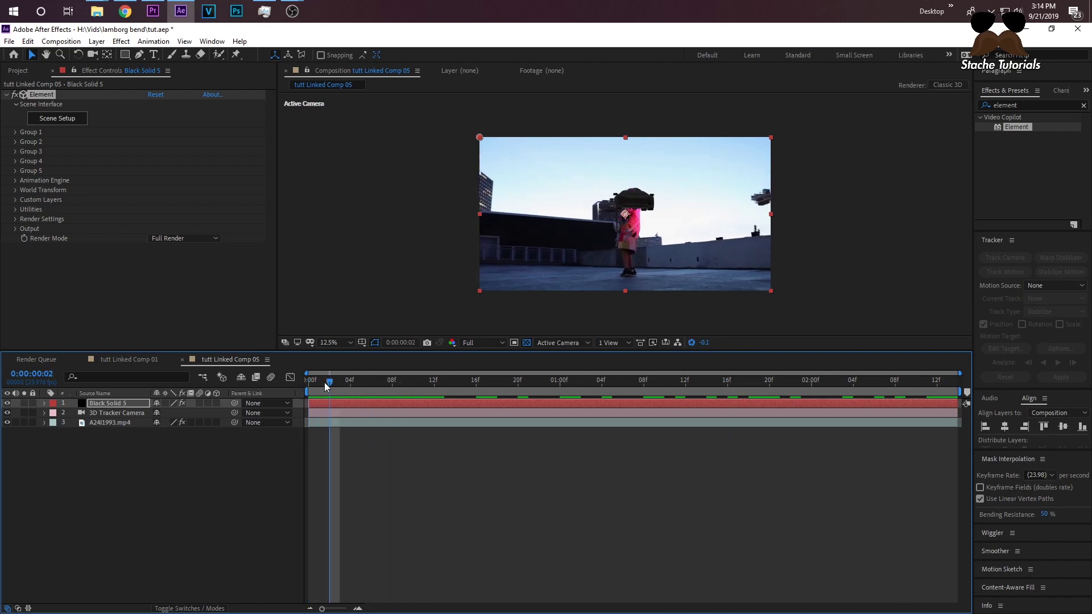
{"action": "left_click", "coordinate": [15, 190]}
Set Element World Position XY to 0.0, 1044.0 at the clip's start.
{"action": "left_click_drag", "start_coordinate": [341, 388], "coordinate": [522, 401]}
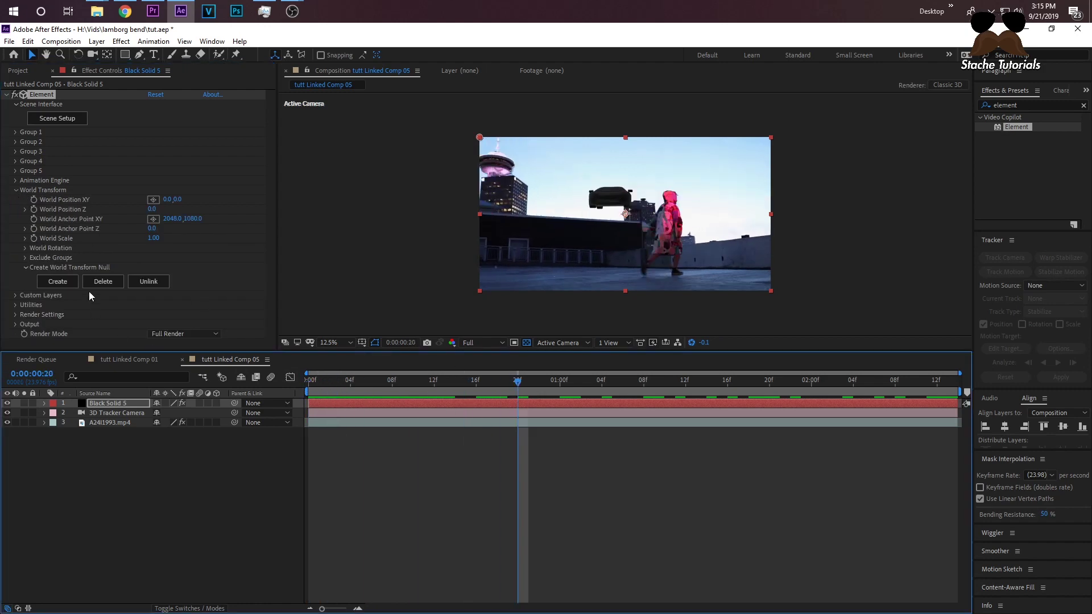
{"action": "mouse_move", "coordinate": [180, 200]}
{"action": "left_mouse_down"}
{"action": "mouse_move", "coordinate": [306, 210]}
{"action": "mouse_move", "coordinate": [454, 257]}
{"action": "left_mouse_up"}
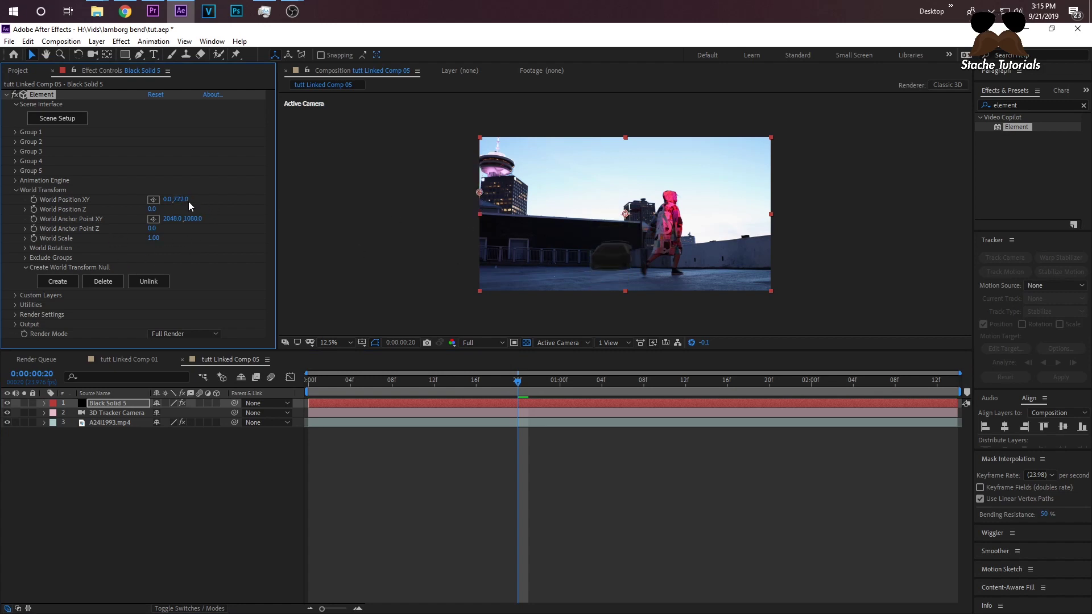
{"action": "left_click_drag", "start_coordinate": [189, 201], "coordinate": [282, 208]}
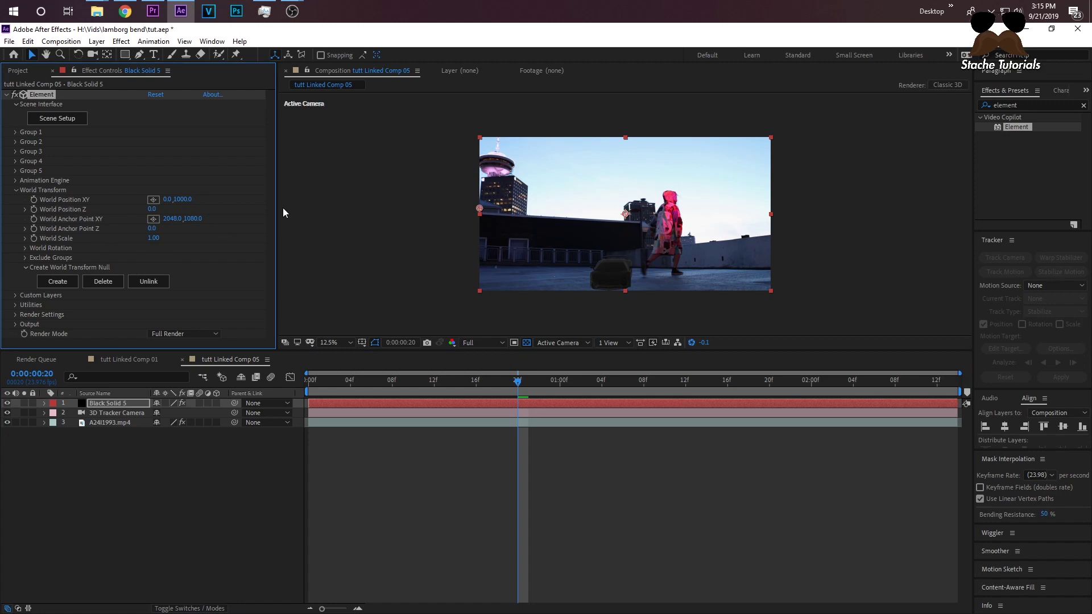
{"action": "left_click", "coordinate": [482, 449]}
{"action": "key", "text": "Home"}
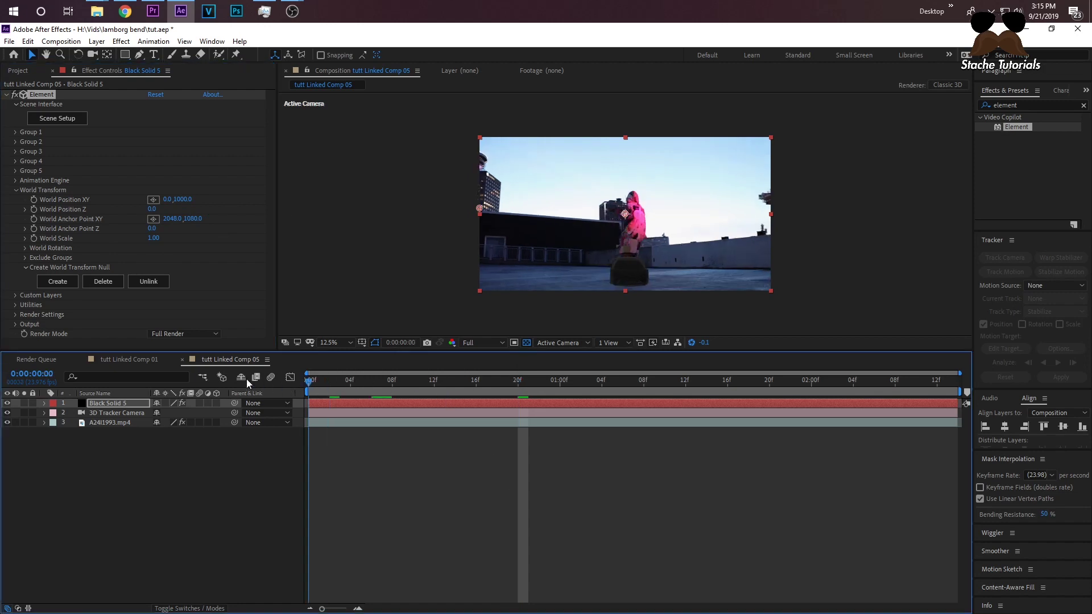
{"action": "left_click_drag", "start_coordinate": [182, 199], "coordinate": [202, 206]}
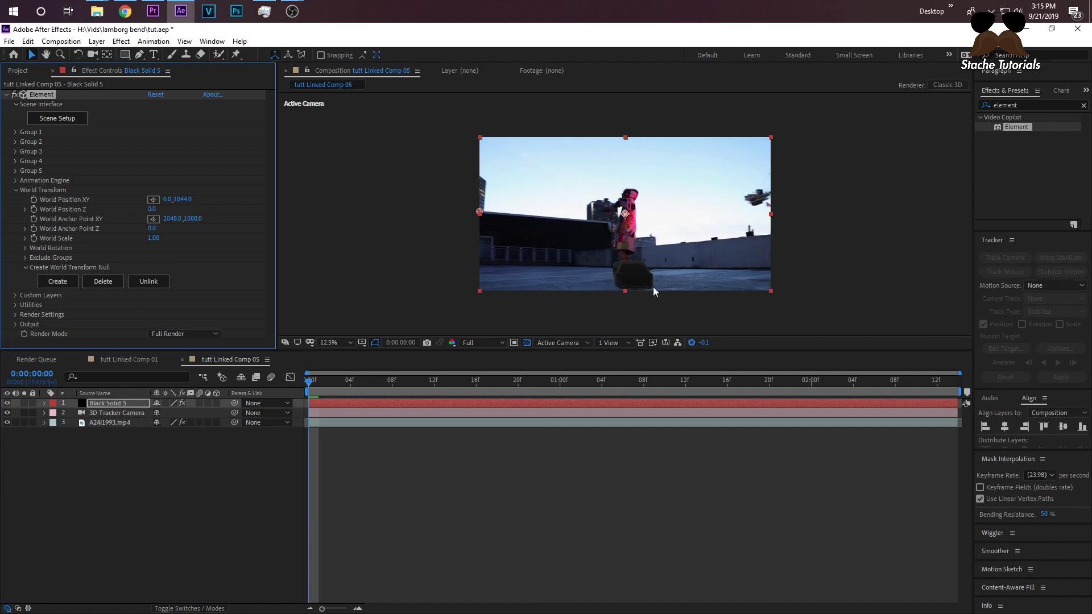
Set Element world rotation to X -9.0° and Y +28.0°, then preview the fit.
{"action": "left_click", "coordinate": [26, 249]}
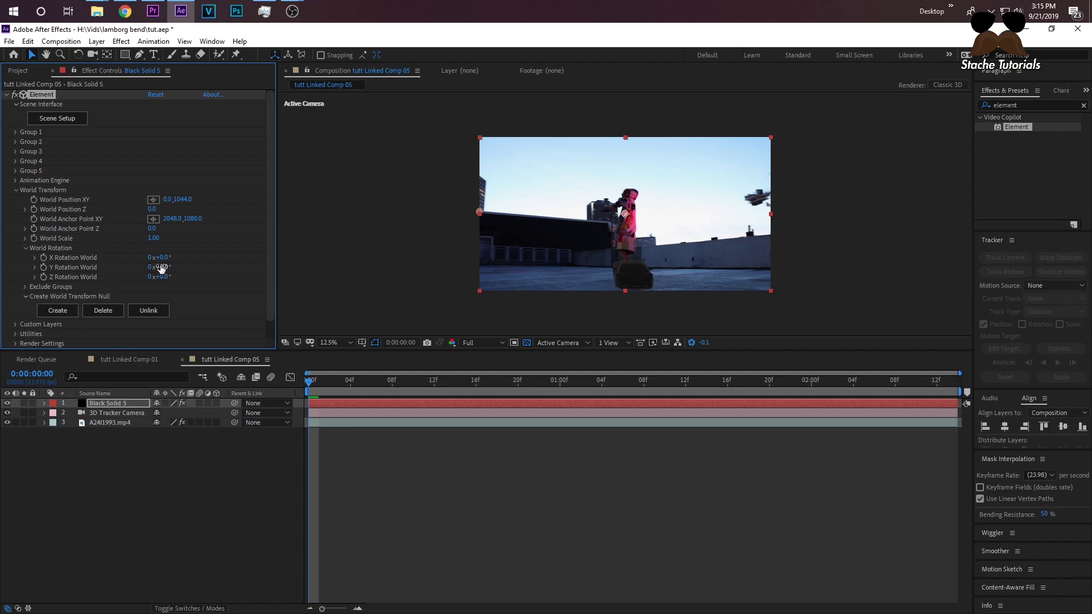
{"action": "mouse_move", "coordinate": [159, 258]}
{"action": "left_mouse_down"}
{"action": "mouse_move", "coordinate": [151, 261]}
{"action": "mouse_move", "coordinate": [176, 265]}
{"action": "left_mouse_up"}
{"action": "left_click_drag", "start_coordinate": [353, 381], "coordinate": [306, 398]}
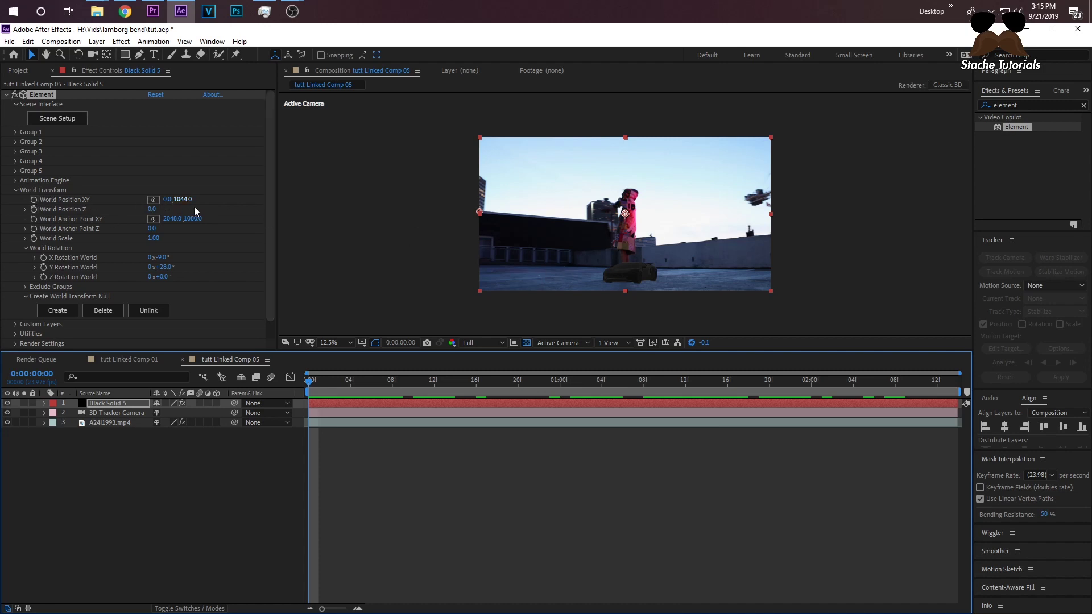
{"action": "left_click", "coordinate": [34, 200]}
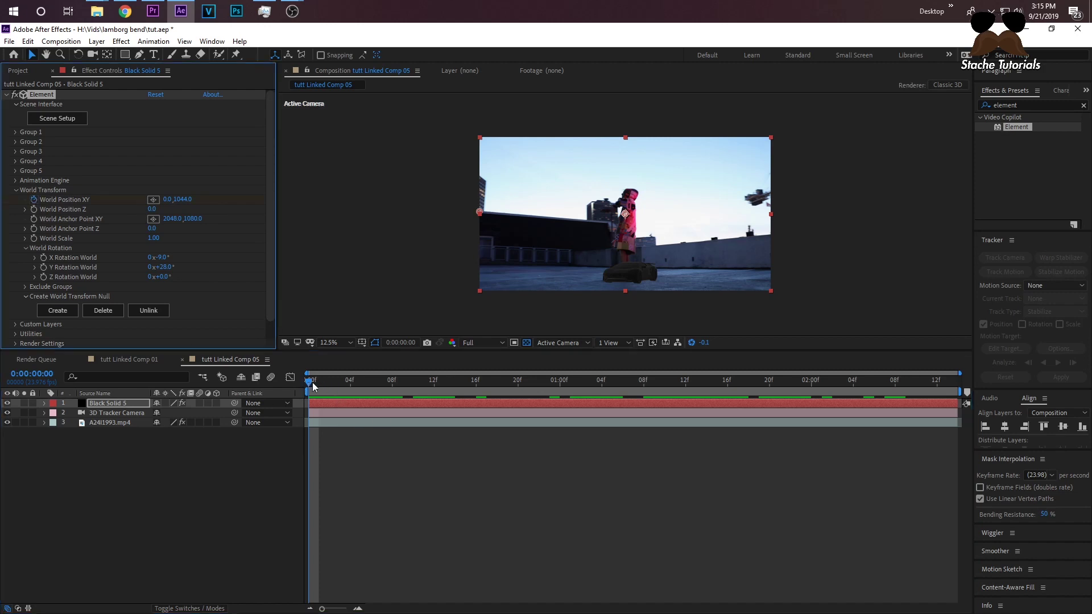
At 1:00, set World Position Y to 1015.0 and replay the car's rise.
{"action": "left_click_drag", "start_coordinate": [312, 384], "coordinate": [561, 386]}
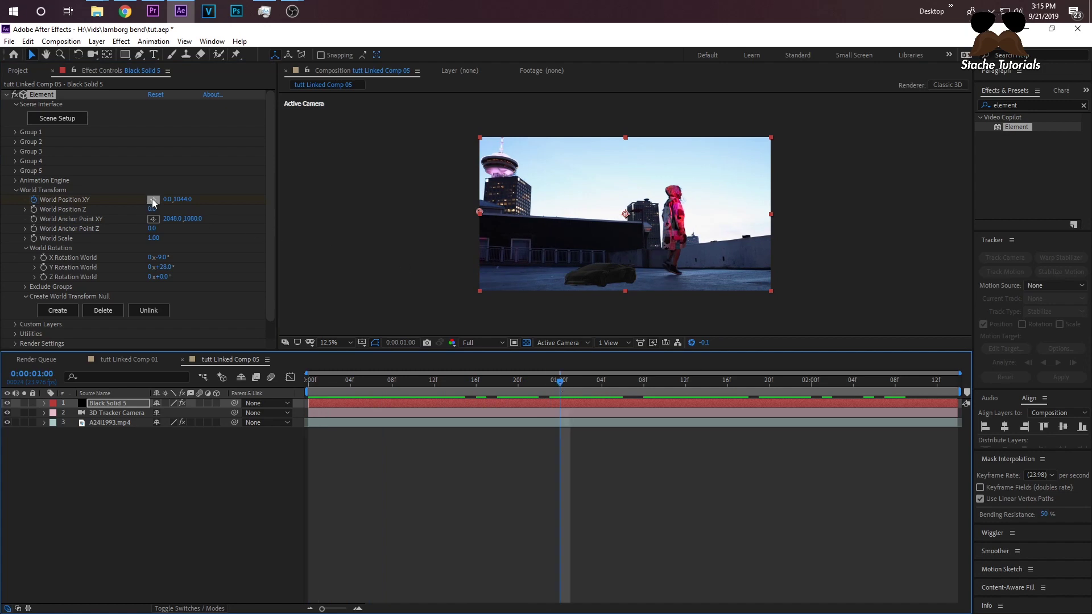
{"action": "left_click_drag", "start_coordinate": [183, 199], "coordinate": [83, 199]}
{"action": "left_click_drag", "start_coordinate": [323, 380], "coordinate": [272, 387]}
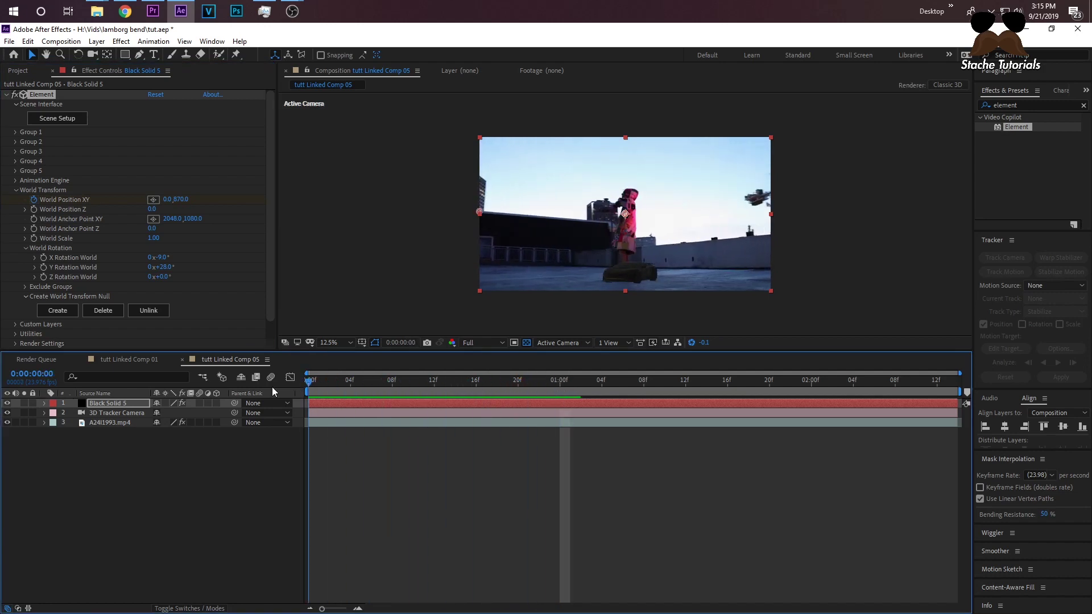
Collapse World Transform and expand Group 1 > Particle Look > Deform > Bend in the Element effect.
{"action": "left_click", "coordinate": [16, 190]}
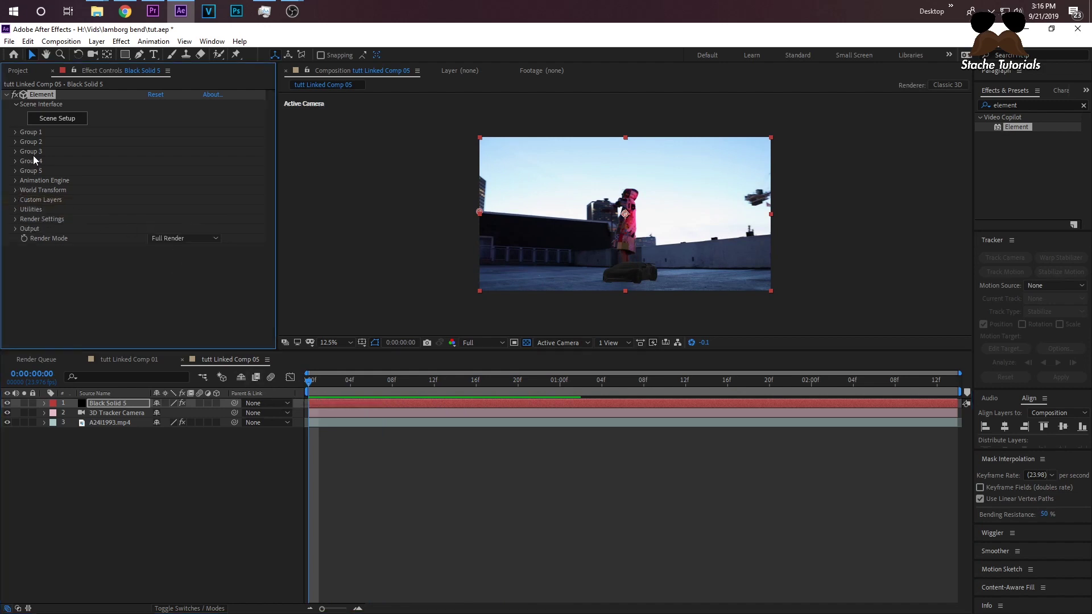
{"action": "left_click", "coordinate": [16, 132]}
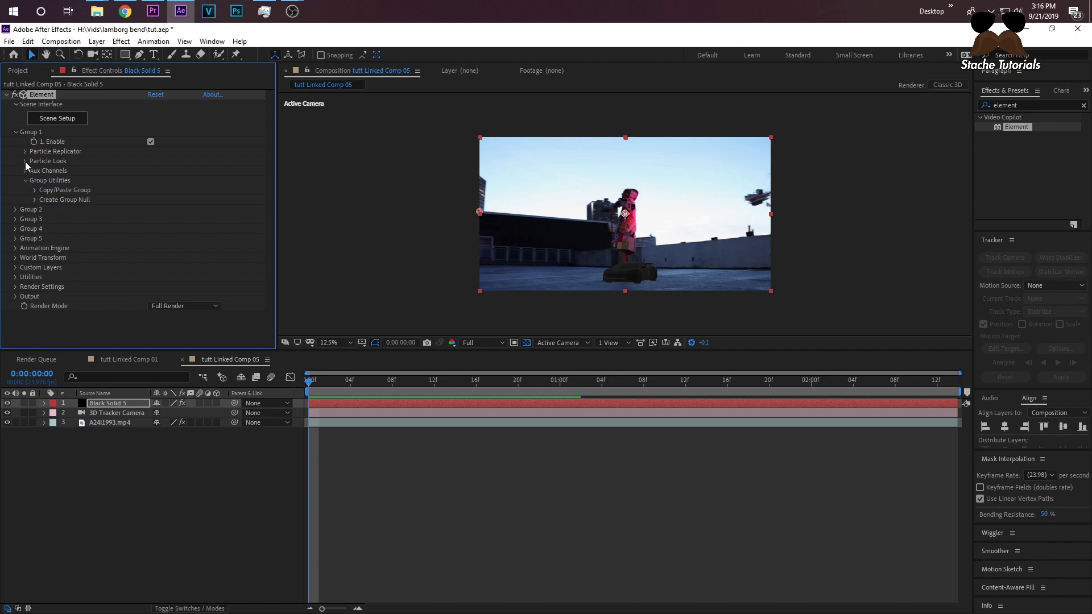
{"action": "left_click", "coordinate": [25, 161]}
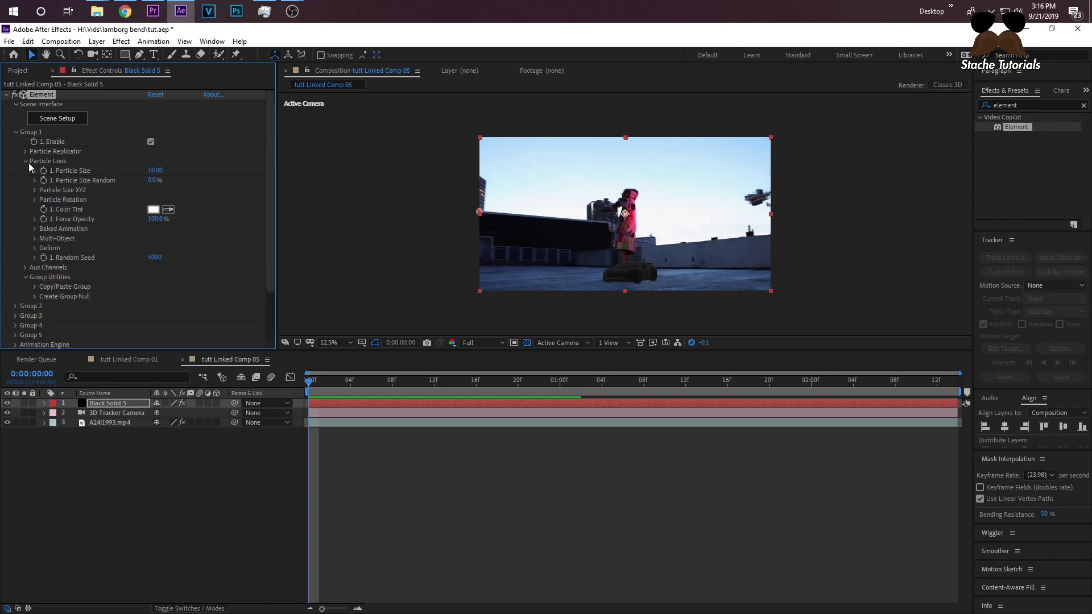
{"action": "left_click", "coordinate": [35, 249]}
{"action": "scroll", "coordinate": [83, 260], "scroll_direction": "down", "scroll_amount": 1}
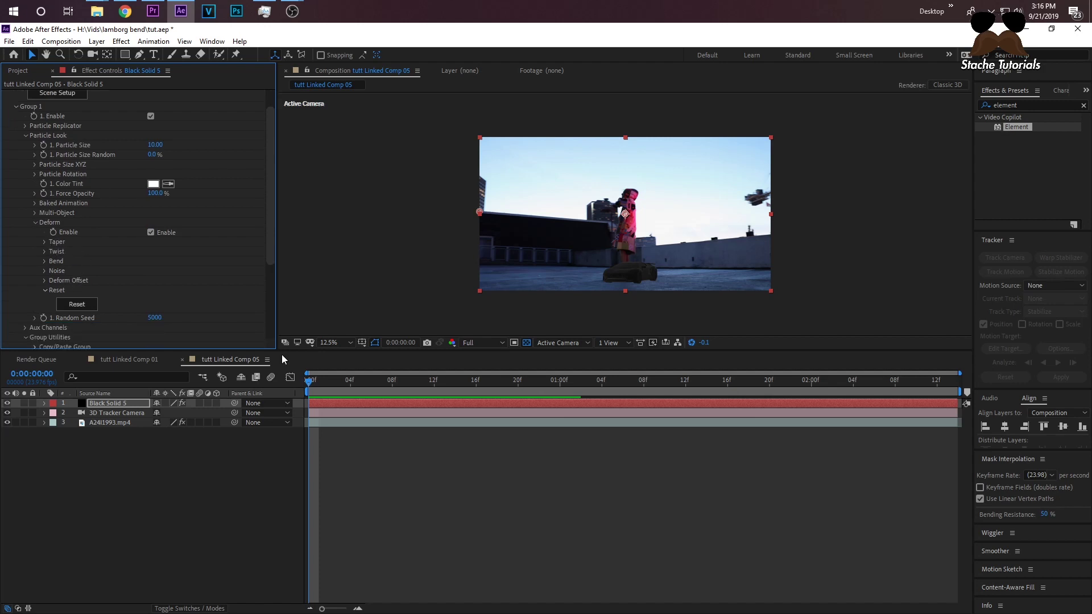
{"action": "left_click", "coordinate": [44, 261]}
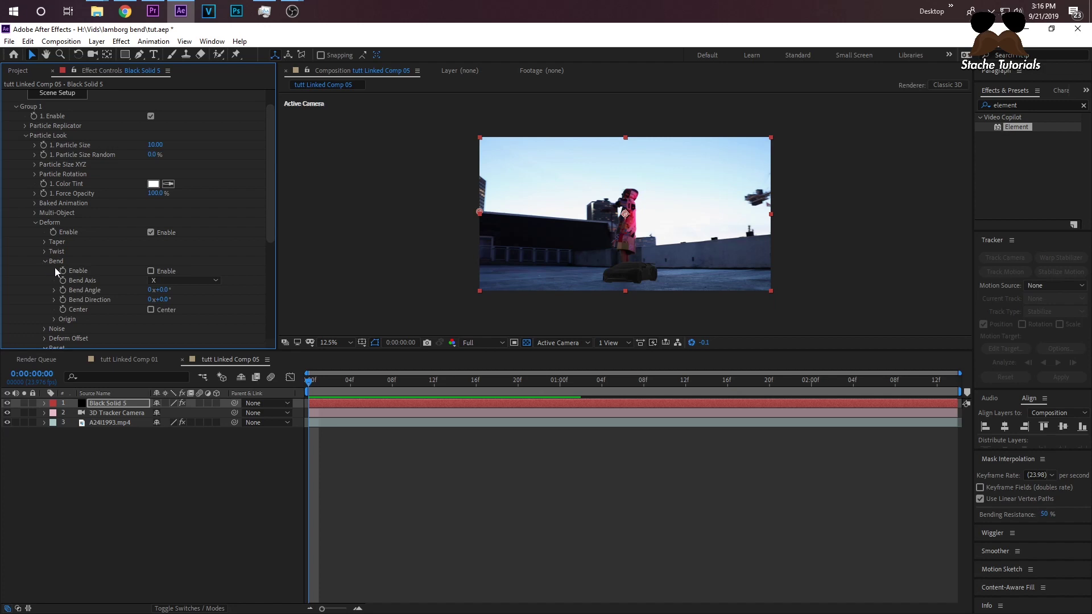
Enable the Bend deform with Z as the bend axis and preview it at frame 21.
{"action": "left_click", "coordinate": [150, 271]}
{"action": "key", "text": "space"}
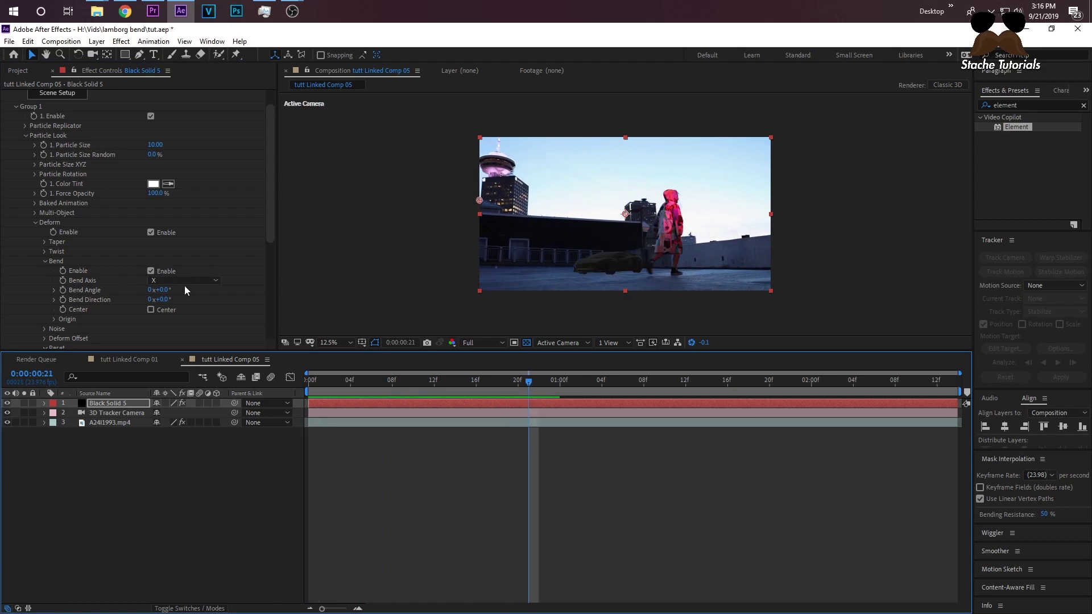
{"action": "left_click", "coordinate": [165, 280]}
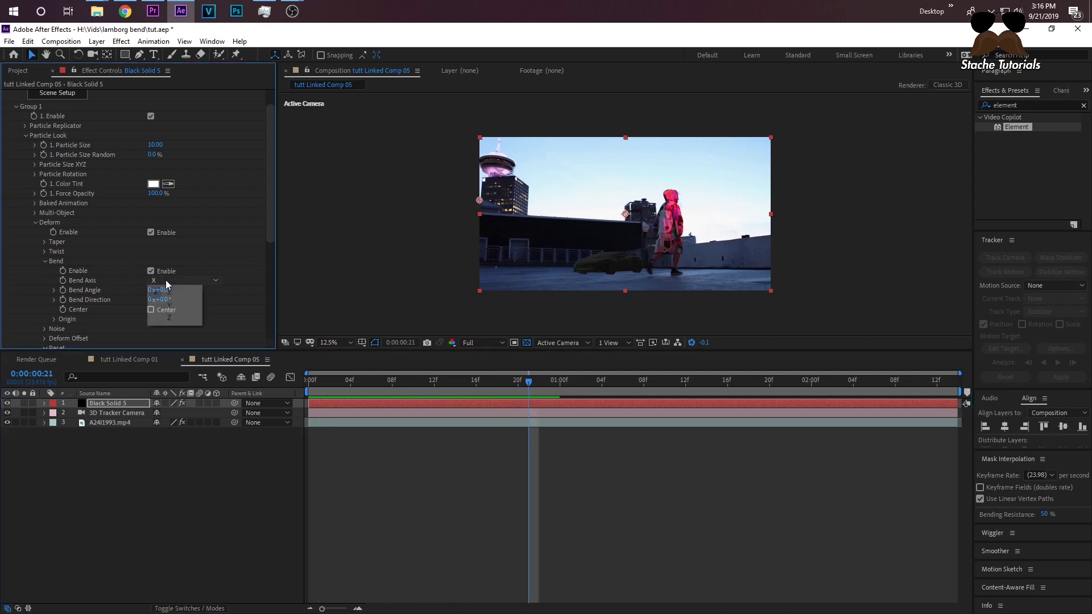
{"action": "left_click", "coordinate": [179, 320]}
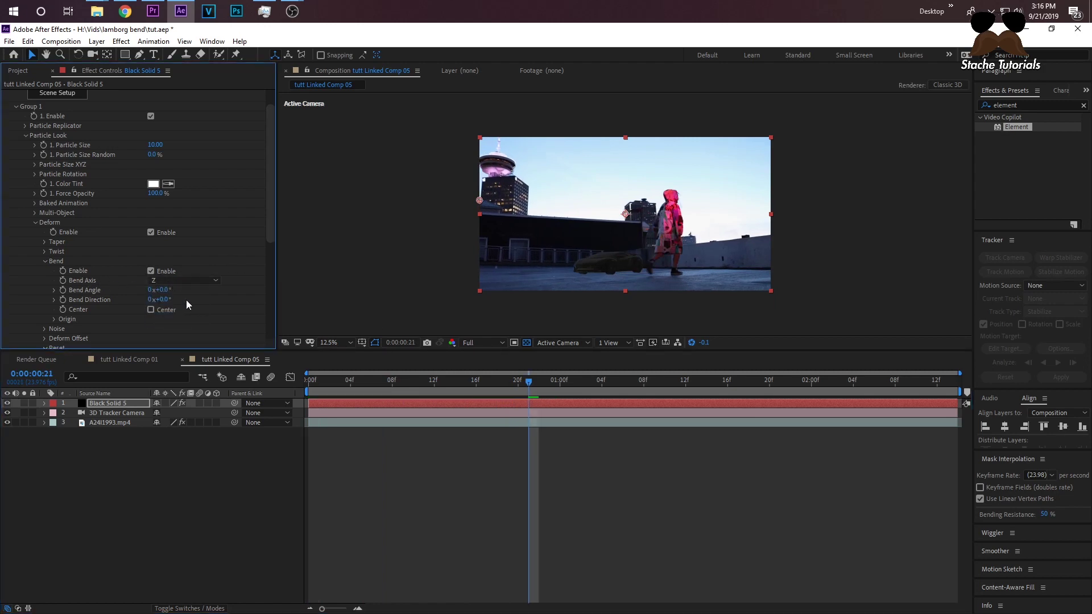
{"action": "key", "text": "space"}
{"action": "left_click_drag", "start_coordinate": [391, 391], "coordinate": [523, 401]}
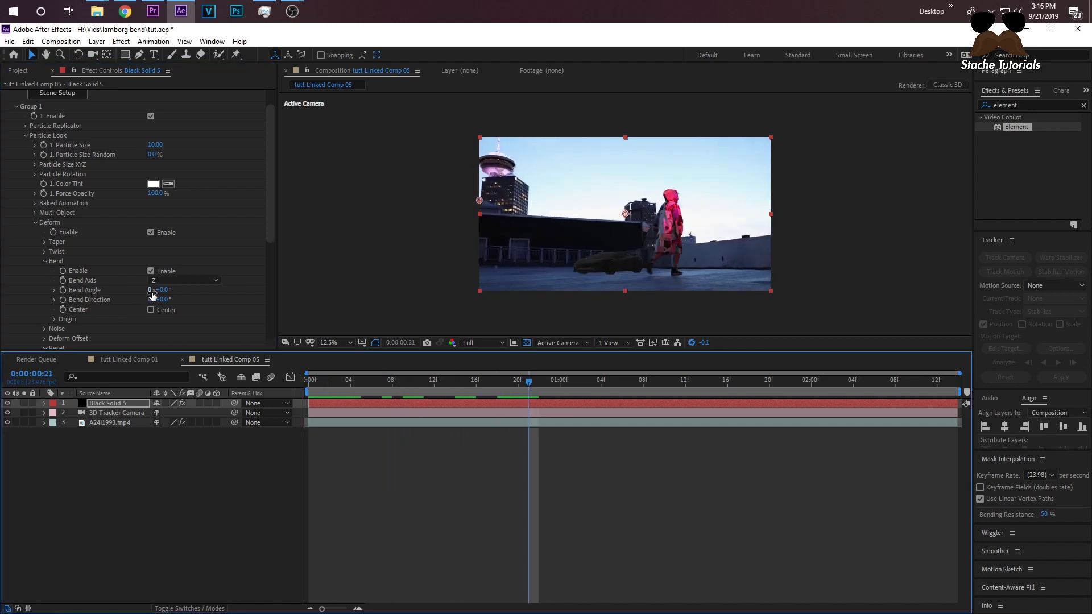
Set Bend Angle to 198° and Bend Direction to -101°, checking the bend across frames.
{"action": "left_click_drag", "start_coordinate": [152, 291], "coordinate": [297, 311]}
{"action": "left_click_drag", "start_coordinate": [369, 381], "coordinate": [549, 380]}
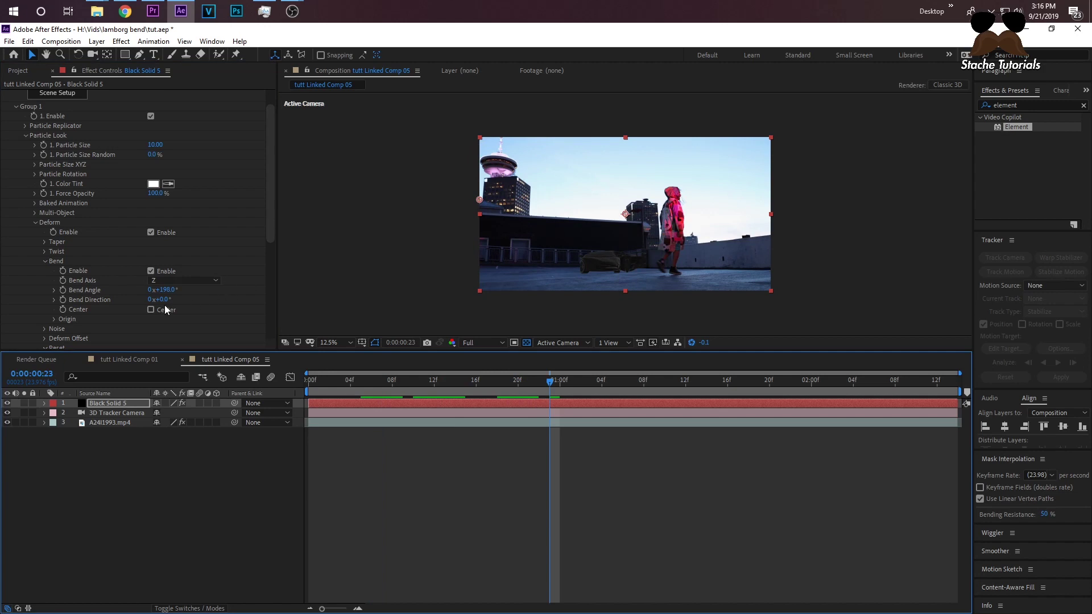
{"action": "left_click_drag", "start_coordinate": [166, 304], "coordinate": [90, 280]}
{"action": "left_click_drag", "start_coordinate": [367, 382], "coordinate": [563, 396]}
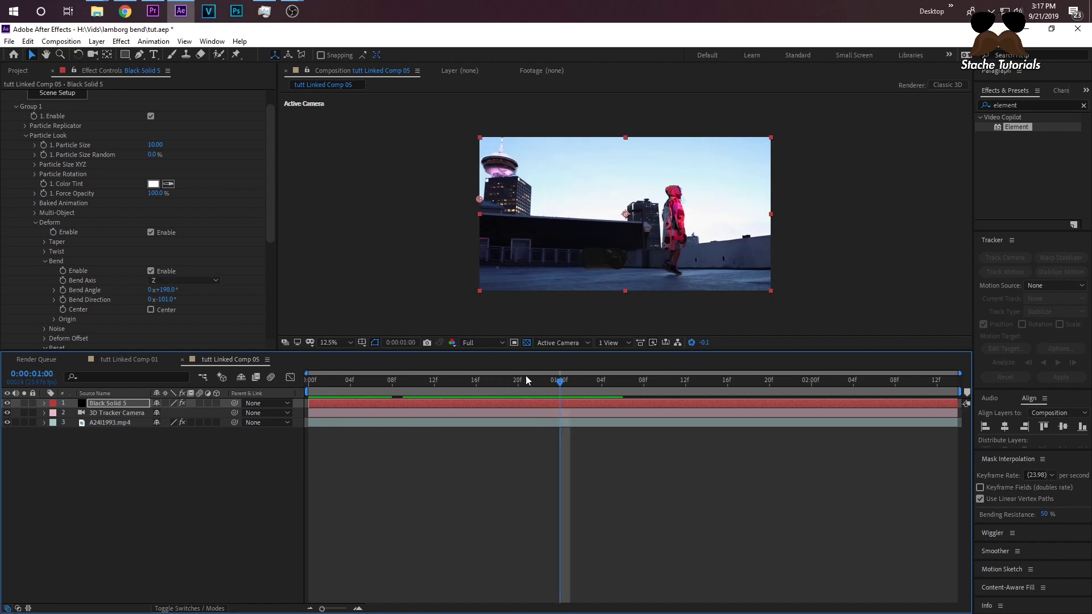
{"action": "left_click_drag", "start_coordinate": [527, 380], "coordinate": [562, 391]}
At frame 0, keyframe Bend Angle to 0° with Bend Direction -101°, then scrub to watch the car bend.
{"action": "left_click", "coordinate": [61, 302]}
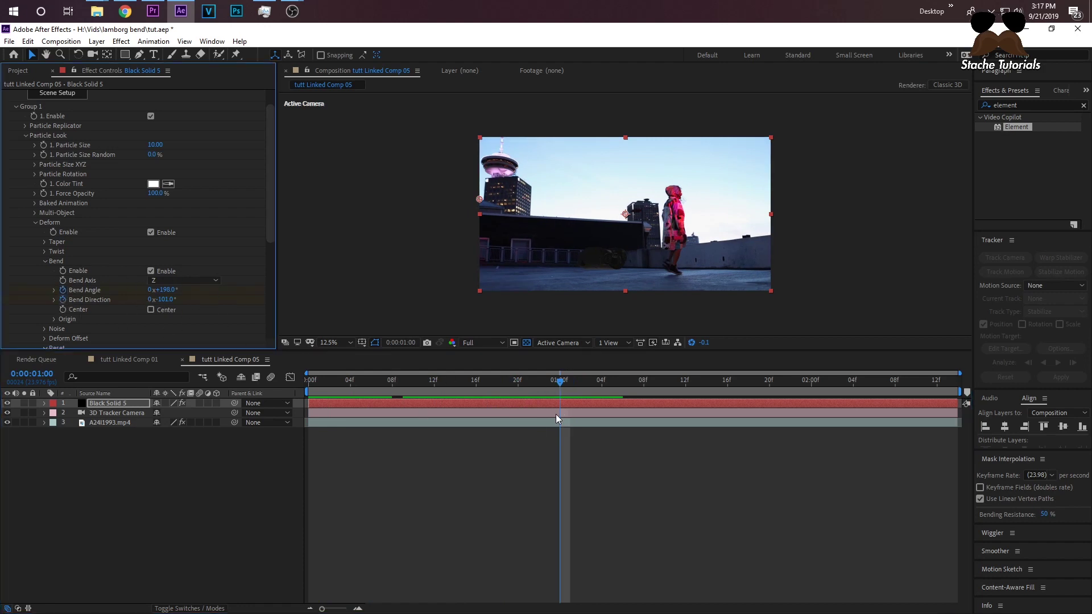
{"action": "left_click_drag", "start_coordinate": [521, 382], "coordinate": [241, 376]}
{"action": "left_click", "coordinate": [165, 289]}
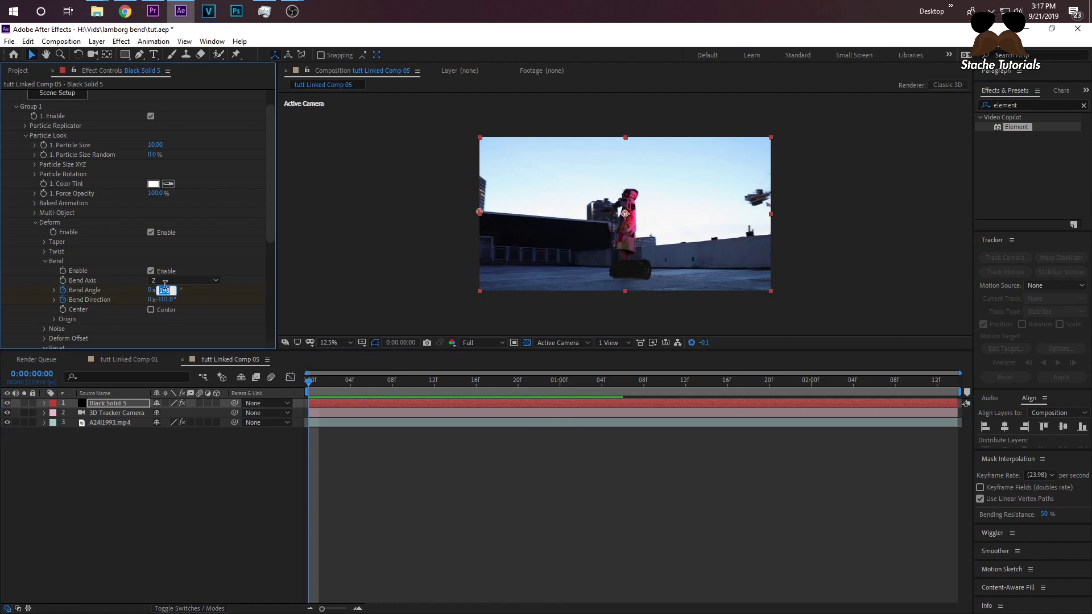
{"action": "type", "text": "0"}
{"action": "key", "text": "Return"}
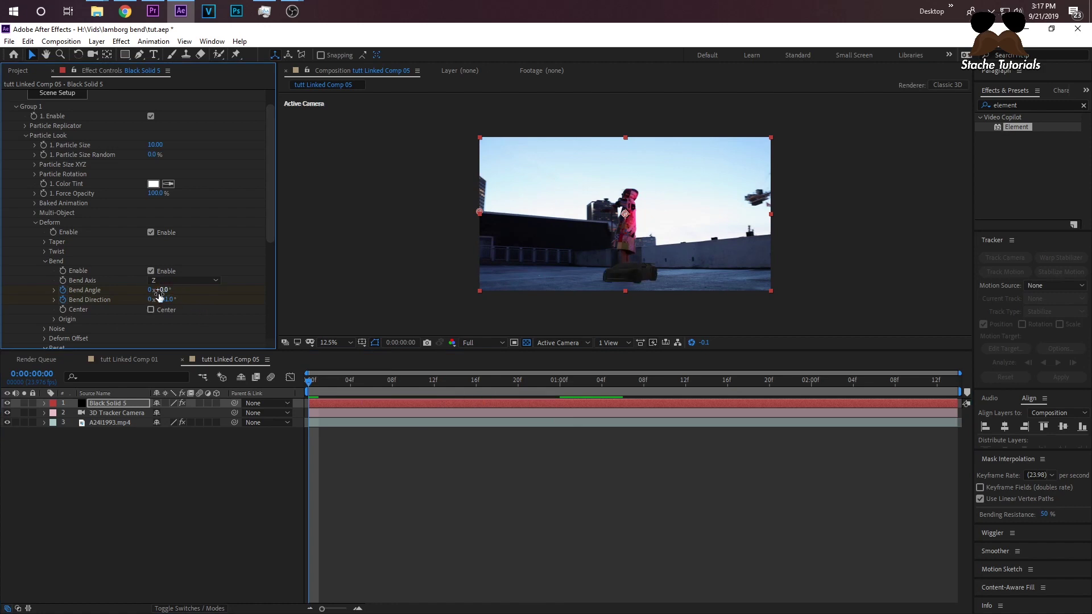
{"action": "left_click_drag", "start_coordinate": [160, 297], "coordinate": [125, 298]}
{"action": "left_click", "coordinate": [350, 380]}
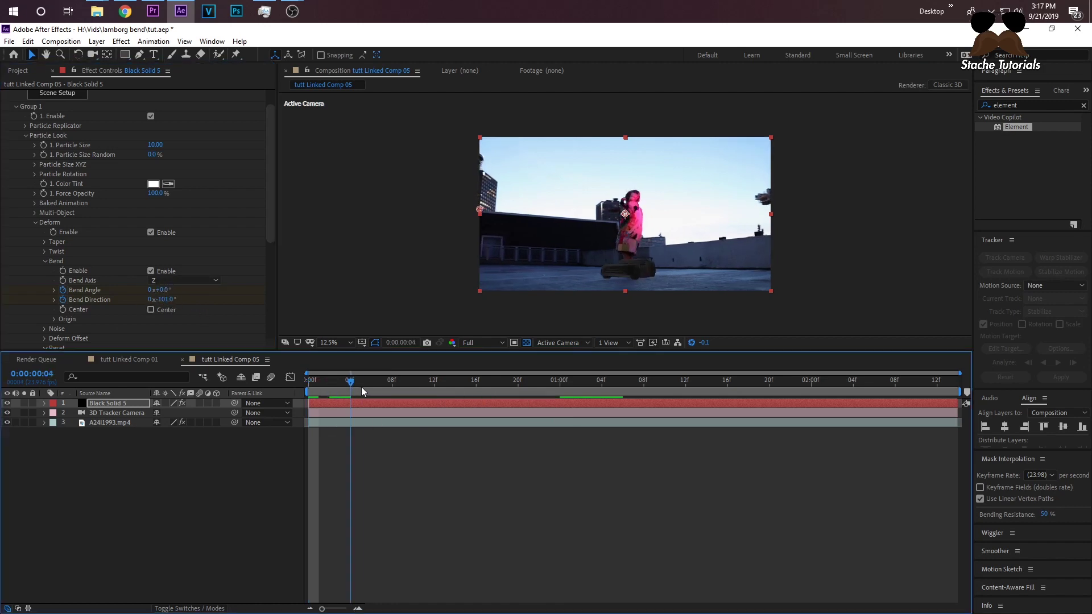
{"action": "left_click_drag", "start_coordinate": [361, 387], "coordinate": [241, 395]}
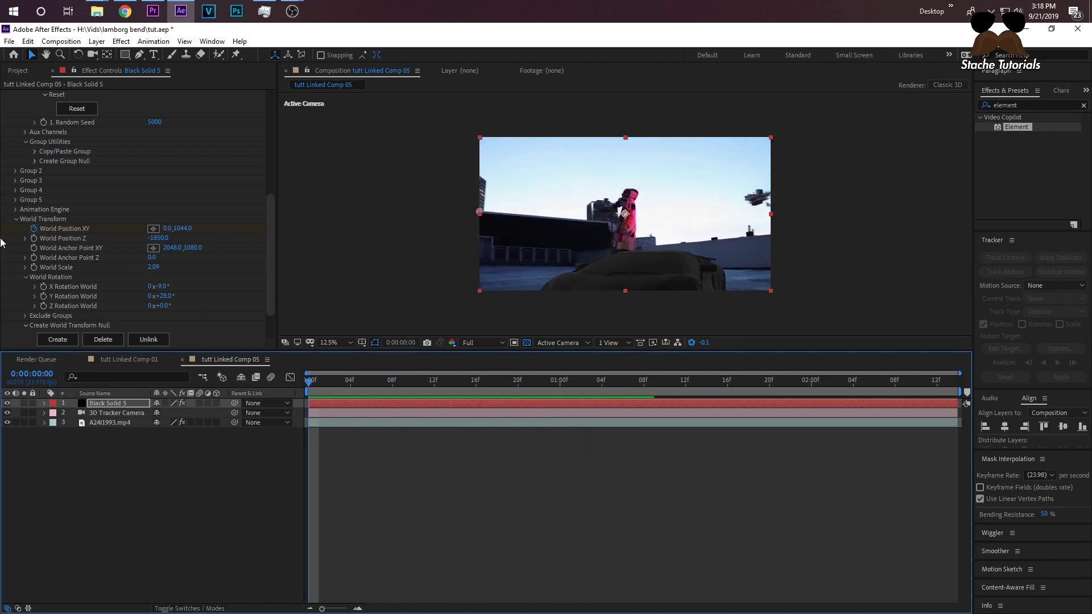
Reopen Particle Look > Deform > Bend, re-enable the bend and keep Bend Axis Z.
{"action": "scroll", "coordinate": [19, 184], "scroll_direction": "up", "scroll_amount": 8}
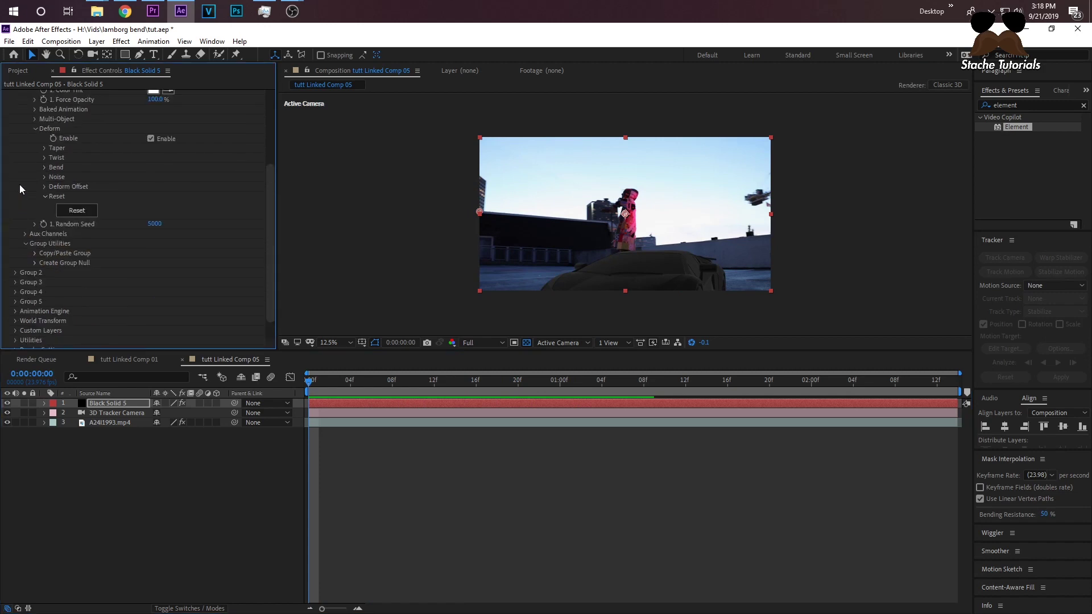
{"action": "left_click", "coordinate": [25, 144]}
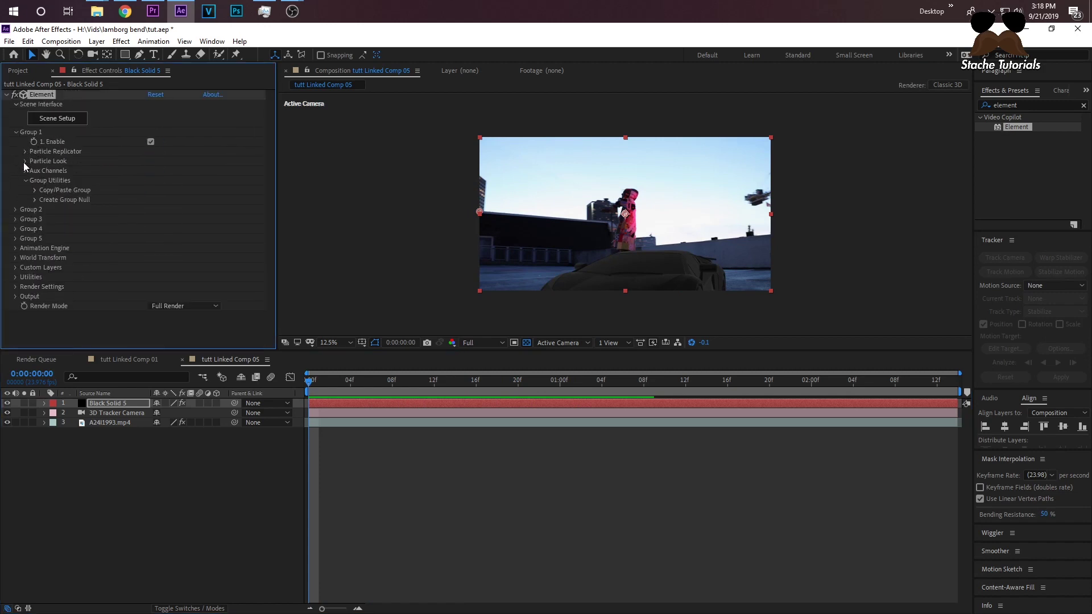
{"action": "left_click", "coordinate": [24, 161]}
{"action": "scroll", "coordinate": [36, 250], "scroll_direction": "down", "scroll_amount": 2}
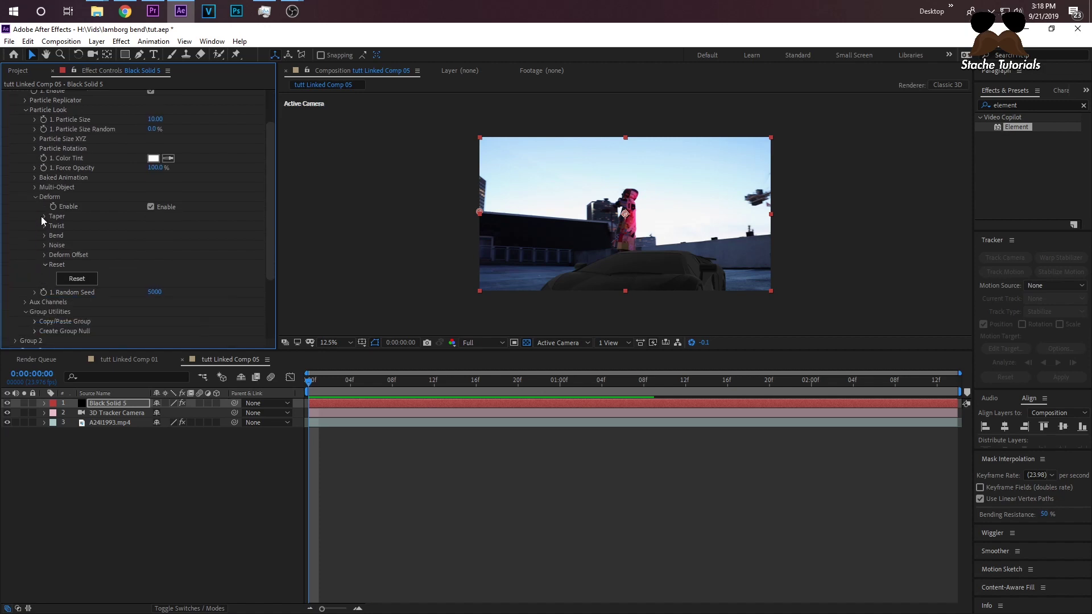
{"action": "left_click", "coordinate": [44, 235]}
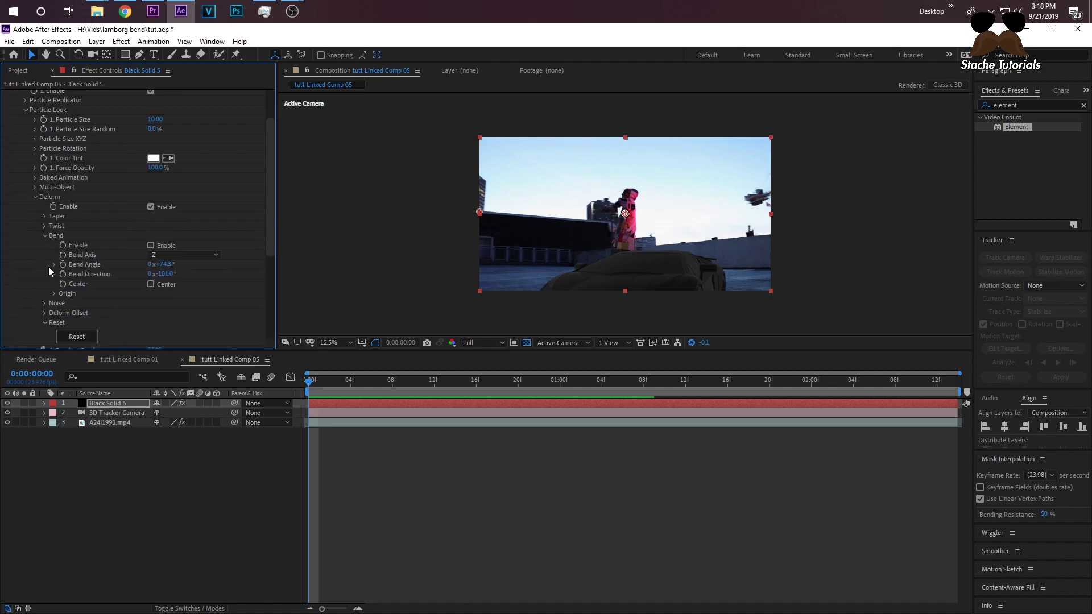
{"action": "left_click", "coordinate": [152, 246]}
{"action": "left_click", "coordinate": [159, 254]}
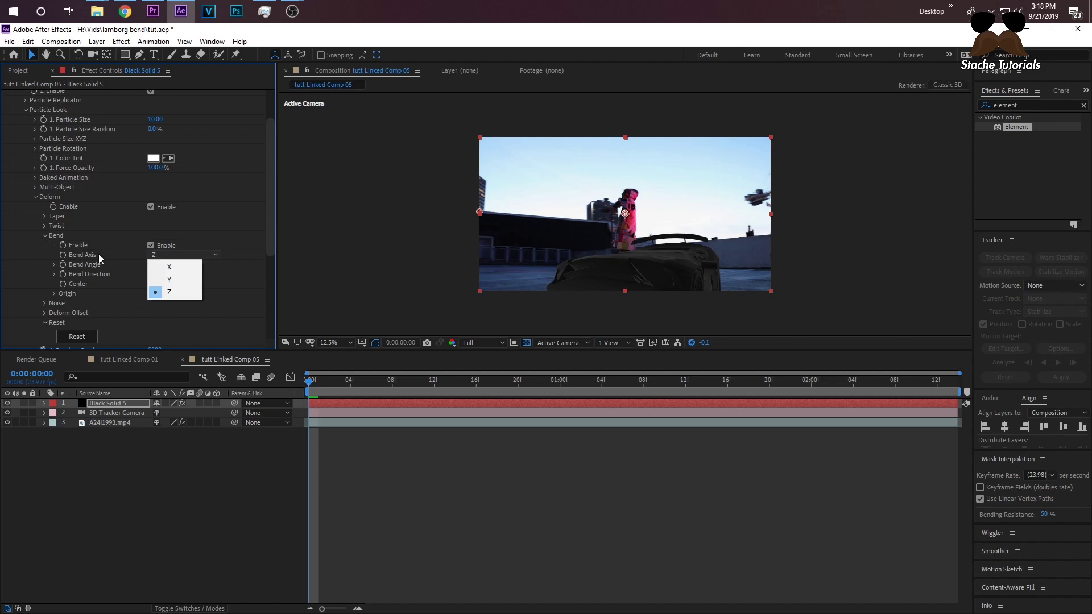
{"action": "left_click", "coordinate": [180, 292]}
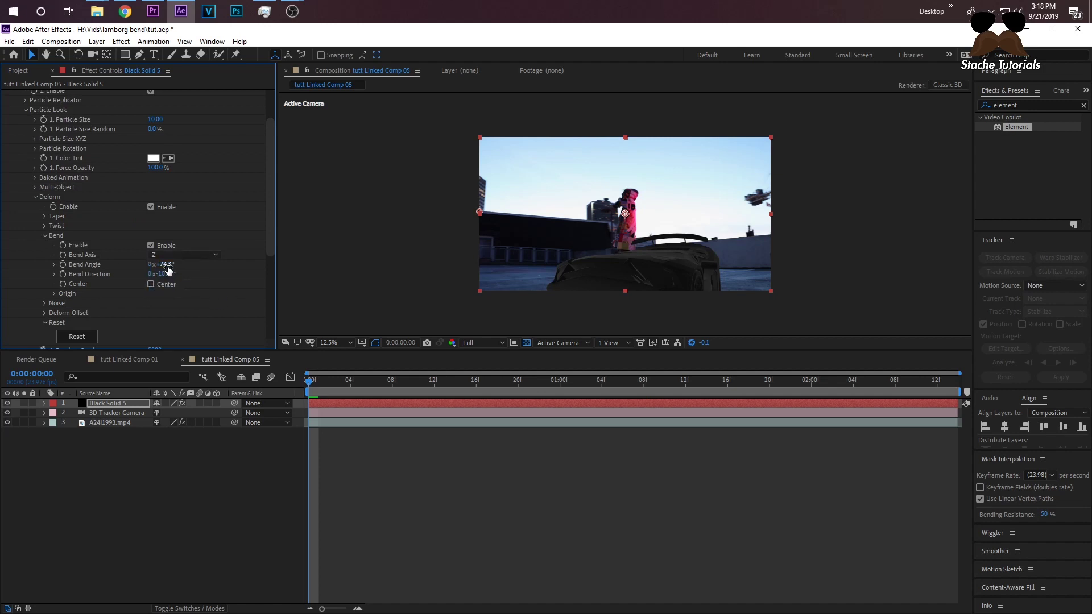
Raise Bend Angle to about 119° at frame 20 to curve the car upward.
{"action": "left_click_drag", "start_coordinate": [168, 270], "coordinate": [109, 267]}
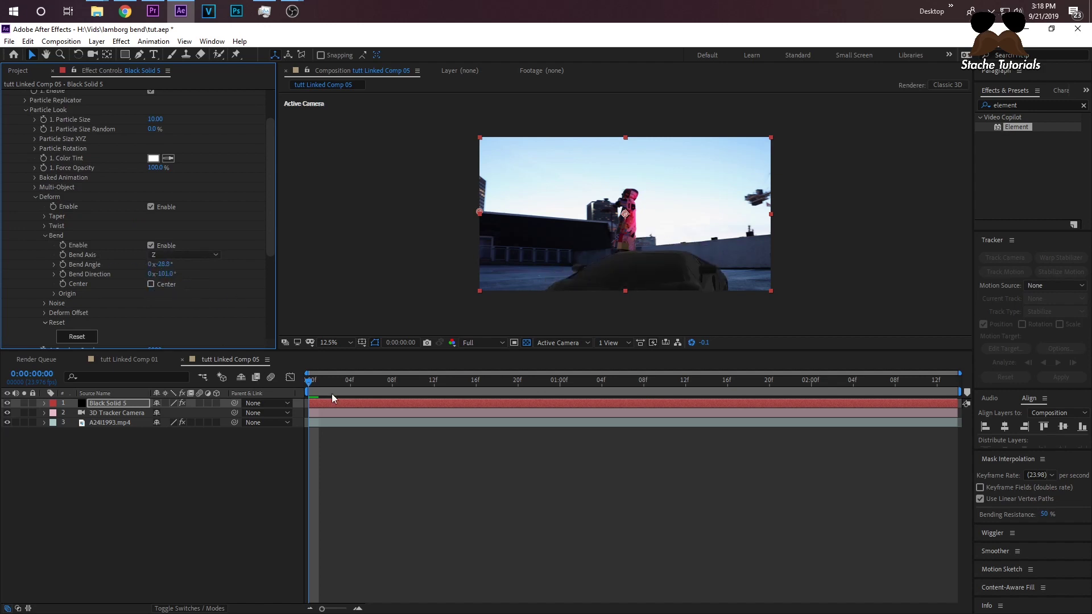
{"action": "left_click", "coordinate": [360, 393]}
{"action": "left_click_drag", "start_coordinate": [389, 393], "coordinate": [518, 393]}
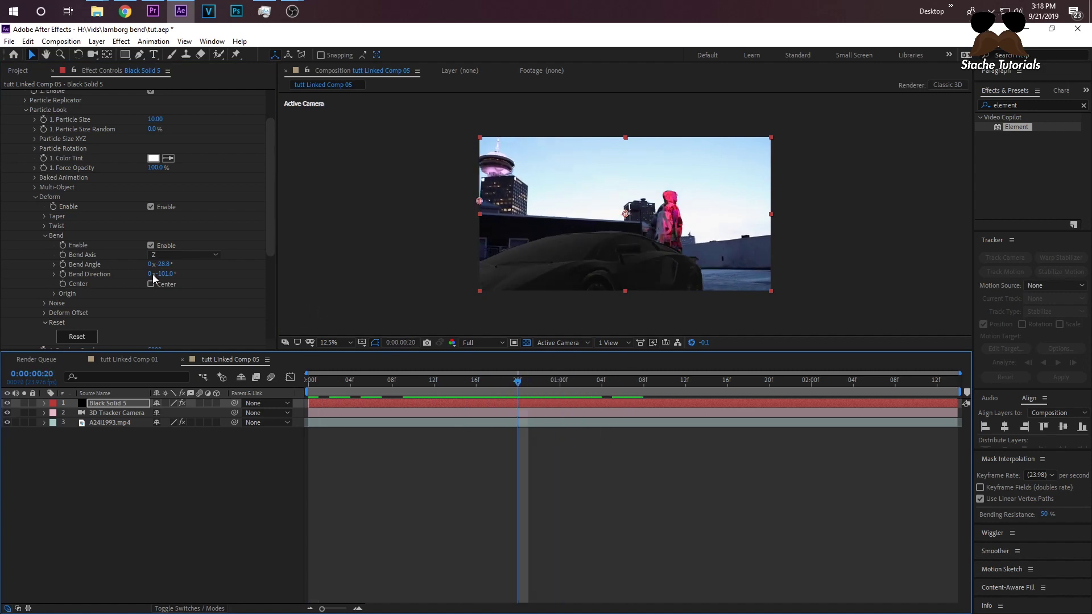
{"action": "left_click_drag", "start_coordinate": [161, 265], "coordinate": [279, 276]}
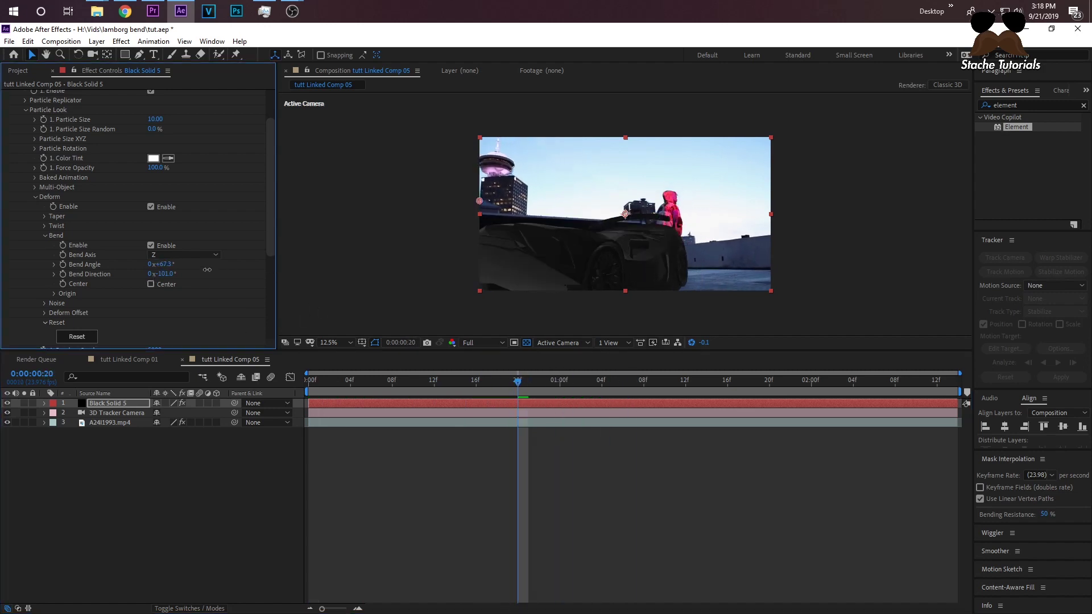
{"action": "left_click_drag", "start_coordinate": [207, 269], "coordinate": [248, 274]}
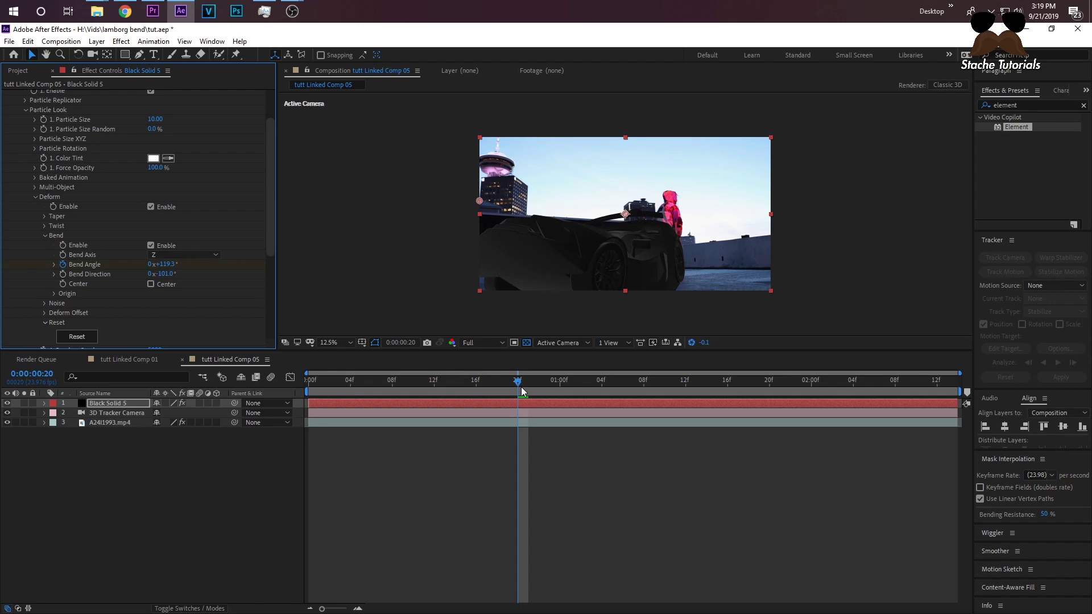
Set Bend Angle to 0° at the first frame and check the bend over a few frames.
{"action": "left_click_drag", "start_coordinate": [521, 391], "coordinate": [175, 316]}
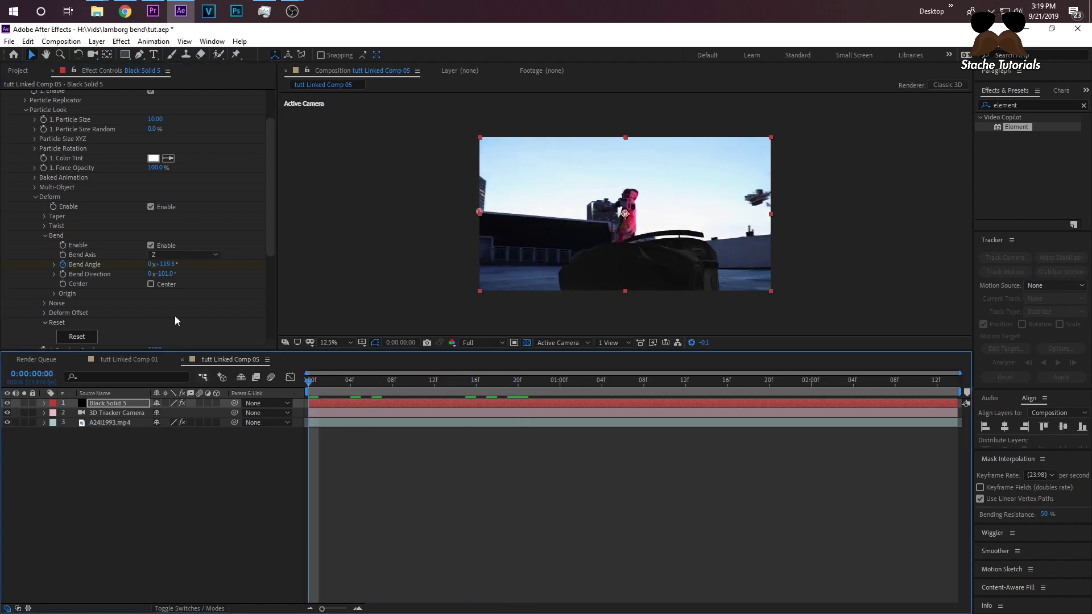
{"action": "left_click", "coordinate": [166, 264]}
{"action": "key", "text": "Return"}
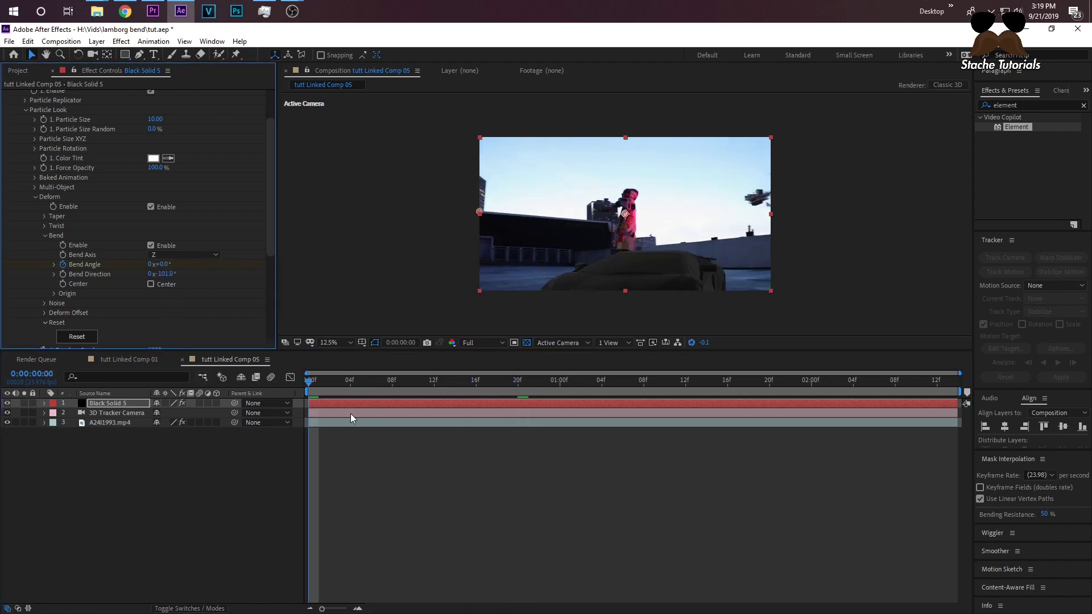
{"action": "mouse_move", "coordinate": [326, 379]}
{"action": "left_mouse_down"}
{"action": "mouse_move", "coordinate": [534, 383]}
{"action": "mouse_move", "coordinate": [308, 381]}
{"action": "left_mouse_up"}
{"action": "scroll", "coordinate": [32, 305], "scroll_direction": "down", "scroll_amount": 3}
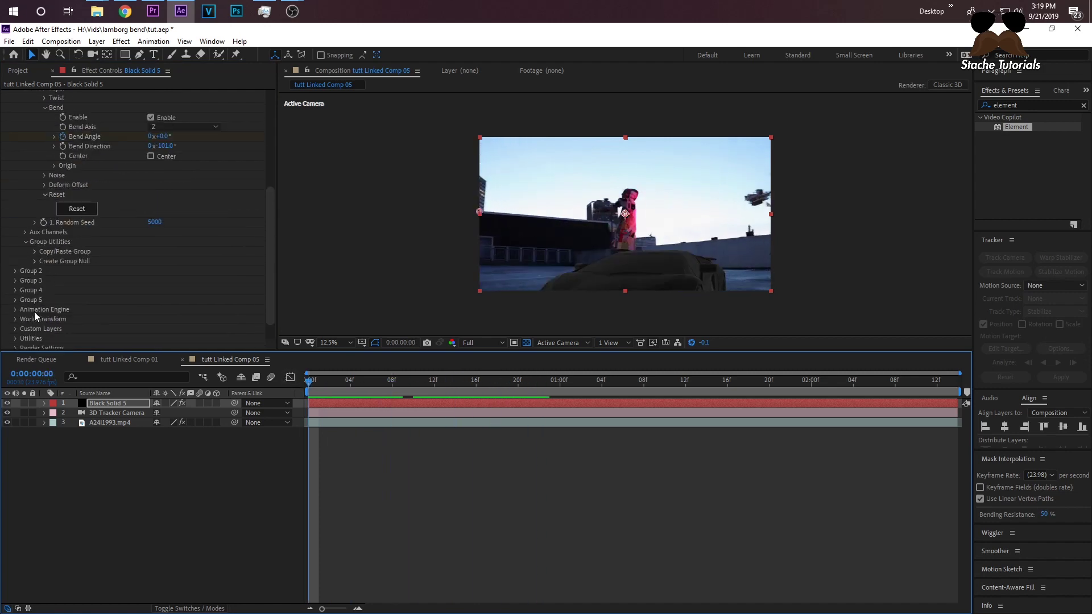
At frame 21, lower World Position Y to 744.8 to lift the car, then preview the levitation.
{"action": "left_click", "coordinate": [16, 295]}
{"action": "scroll", "coordinate": [49, 306], "scroll_direction": "down", "scroll_amount": 3}
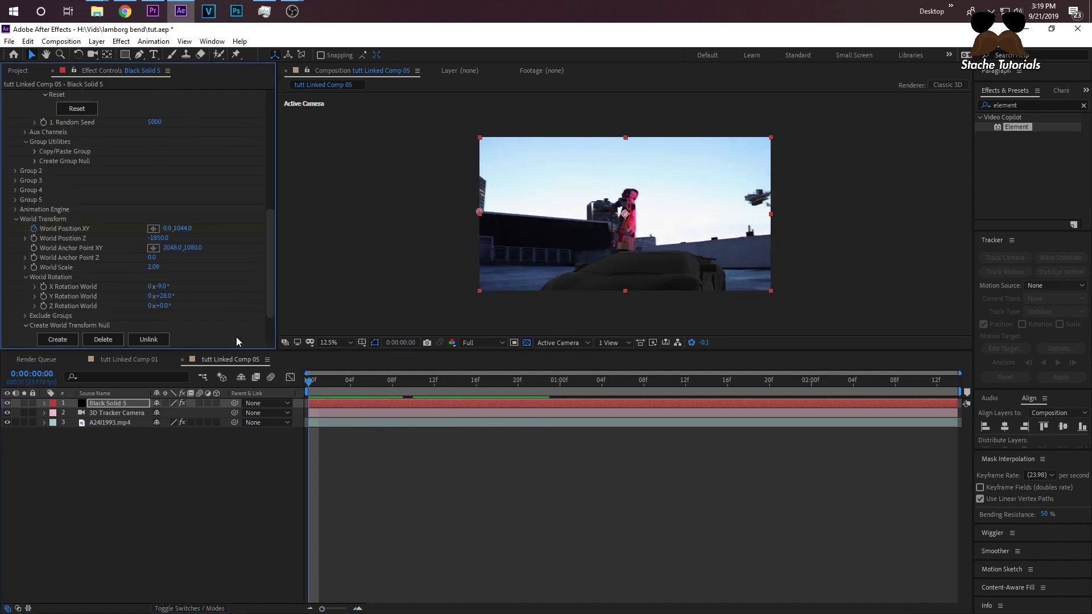
{"action": "left_click_drag", "start_coordinate": [322, 385], "coordinate": [528, 388]}
{"action": "left_click_drag", "start_coordinate": [182, 234], "coordinate": [103, 232]}
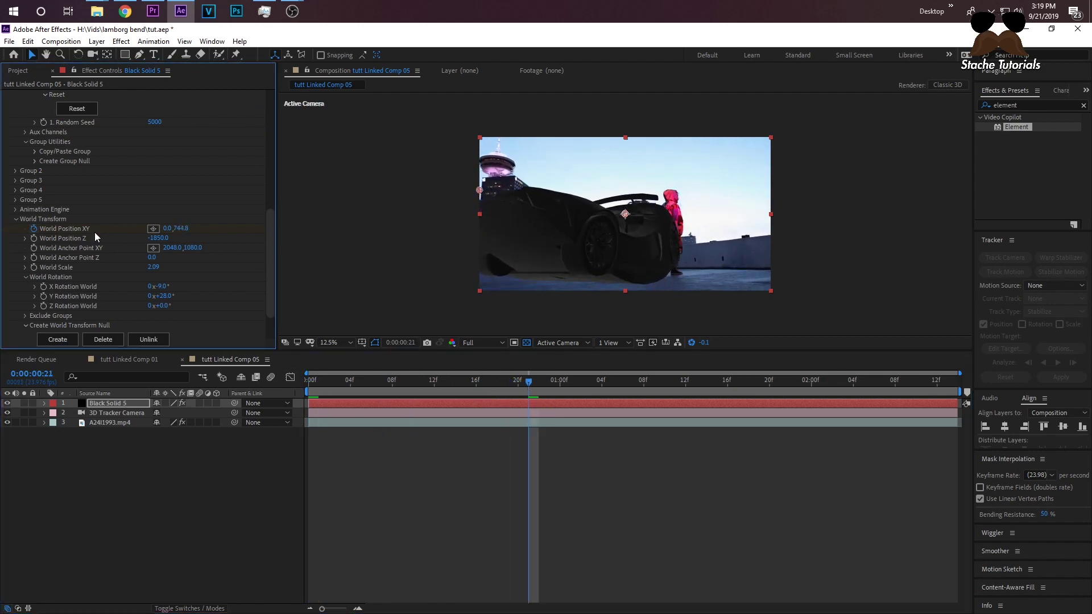
{"action": "key", "text": "space"}
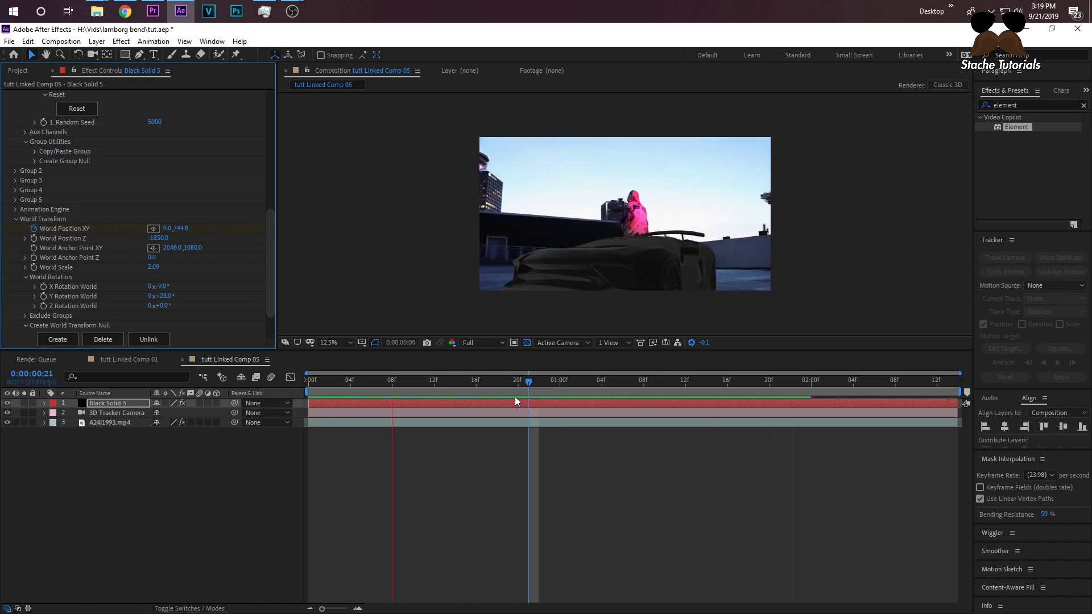
{"action": "left_click_drag", "start_coordinate": [540, 388], "coordinate": [620, 377]}
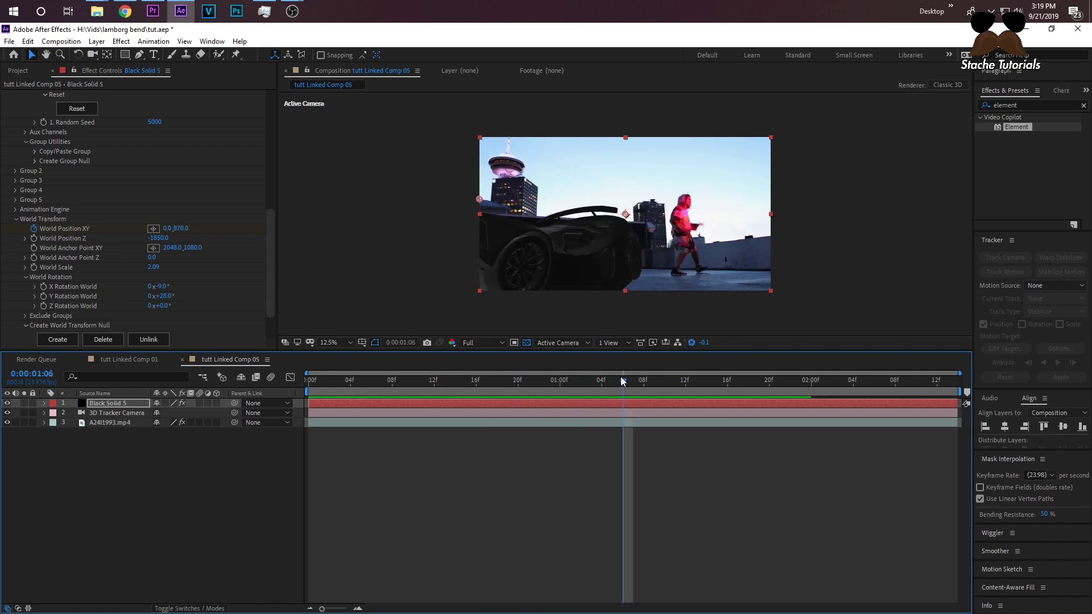
{"action": "key", "text": "e"}
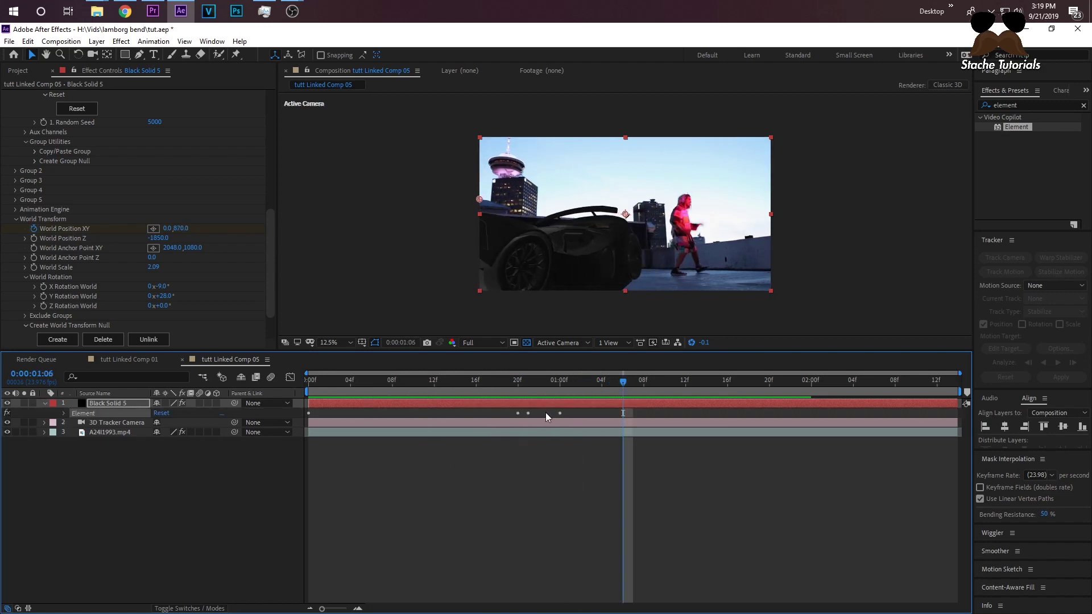
Delete the World Position keyframe at 1:00 so the car stays raised at 0.0, 744.8, then preview.
{"action": "left_click", "coordinate": [64, 414]}
{"action": "mouse_move", "coordinate": [558, 379]}
{"action": "left_mouse_down"}
{"action": "mouse_move", "coordinate": [499, 389]}
{"action": "mouse_move", "coordinate": [541, 390]}
{"action": "mouse_move", "coordinate": [520, 393]}
{"action": "mouse_move", "coordinate": [296, 391]}
{"action": "mouse_move", "coordinate": [562, 389]}
{"action": "left_mouse_up"}
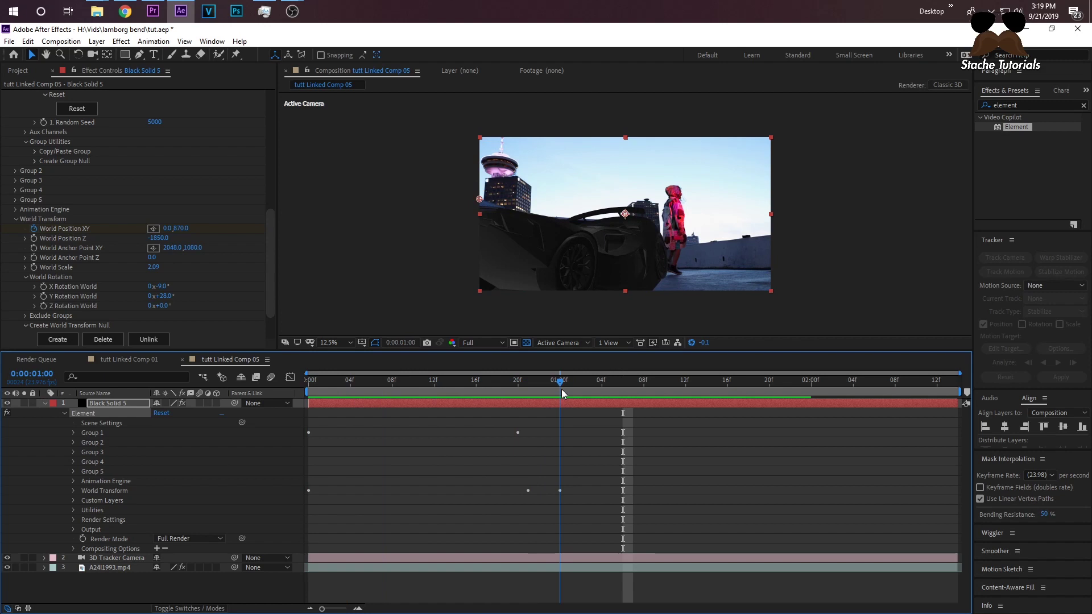
{"action": "left_click", "coordinate": [73, 491]}
{"action": "left_click", "coordinate": [561, 498]}
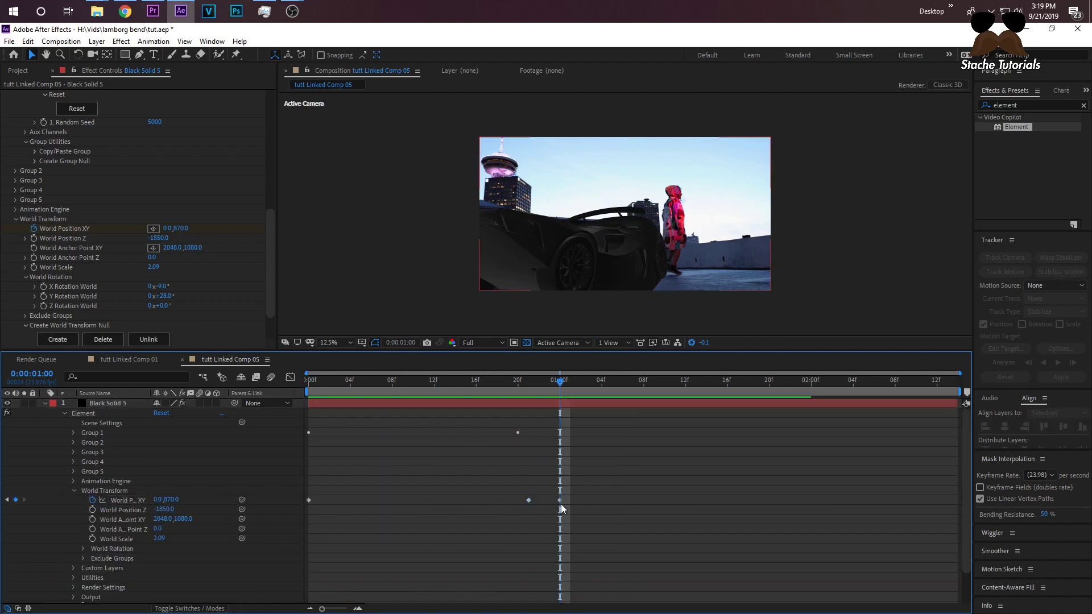
{"action": "left_click", "coordinate": [560, 501]}
{"action": "key", "text": "Delete"}
{"action": "key", "text": "space"}
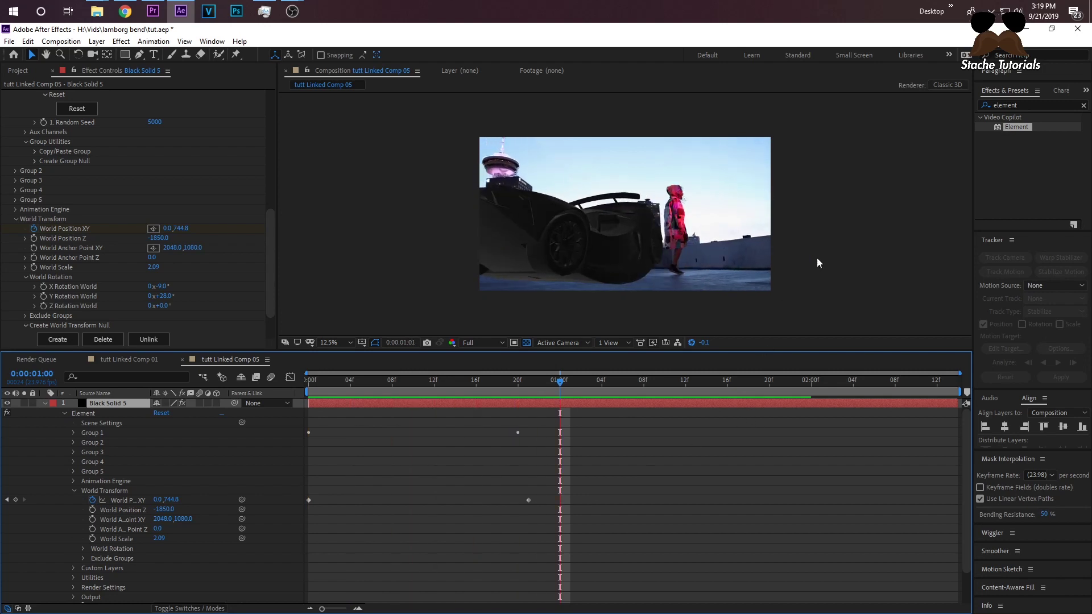